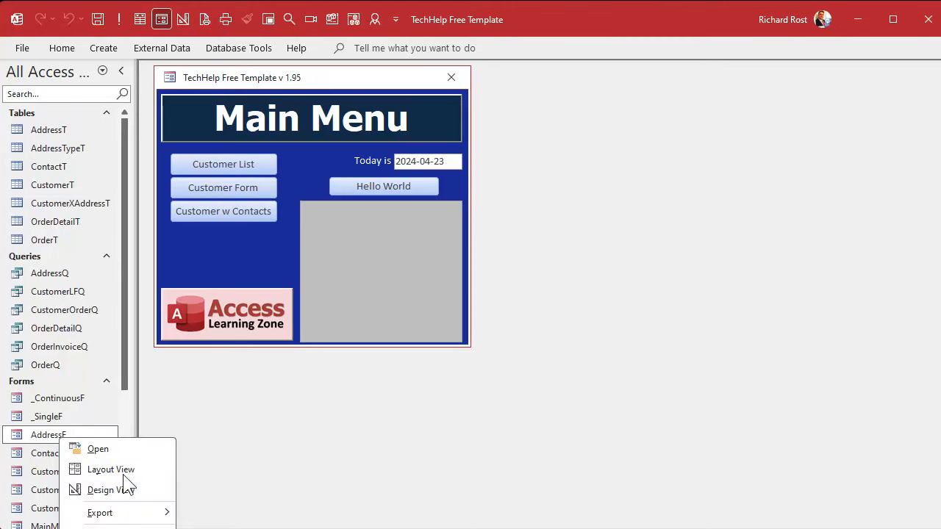
Open the AddressF form in Design View and check the error indicator on the AddressType combo box in the Detail section
click(119, 490)
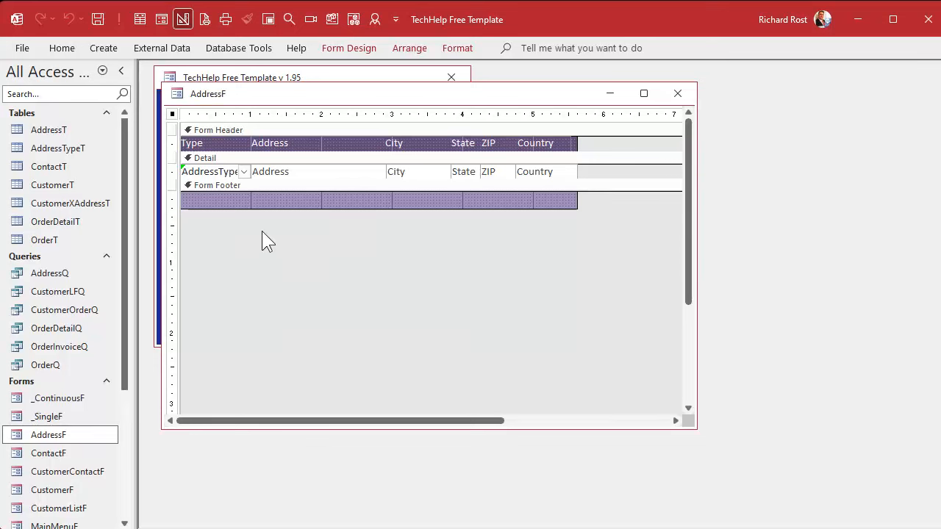
click(226, 174)
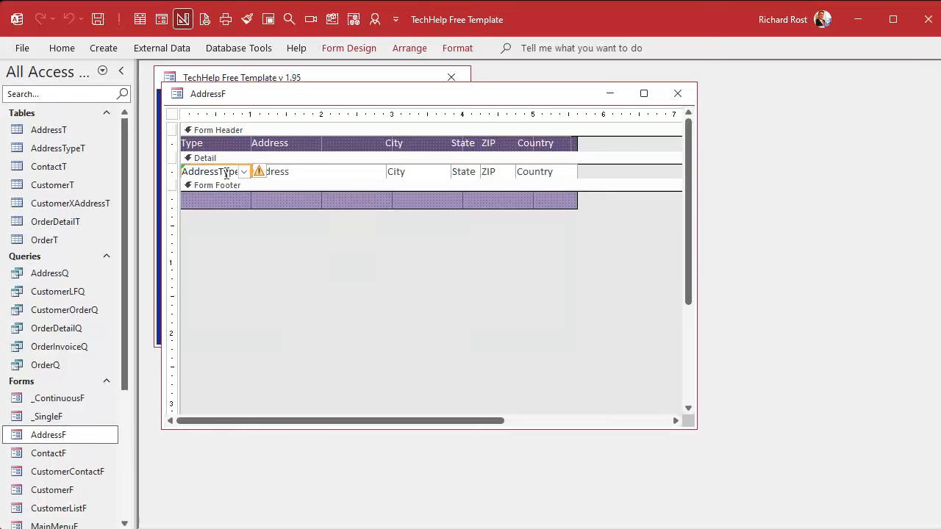
click(238, 229)
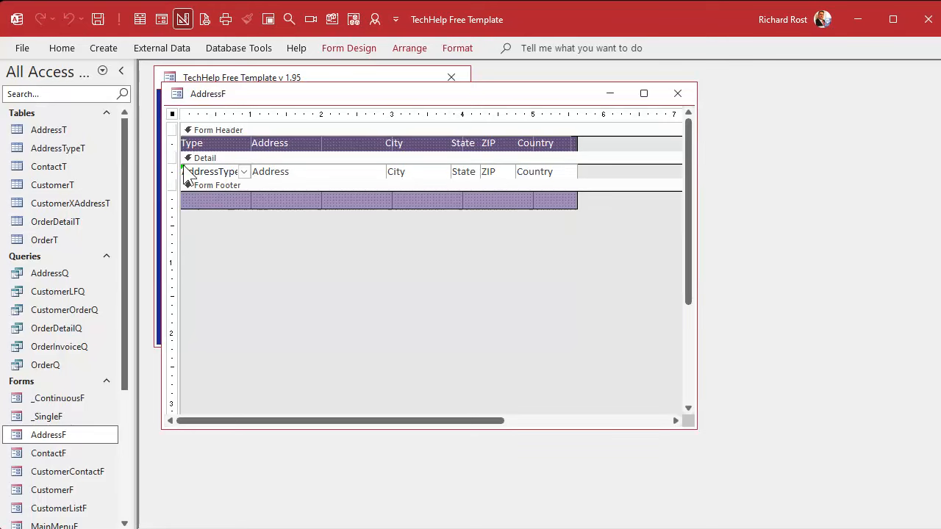
click(188, 174)
mouse_move(263, 177)
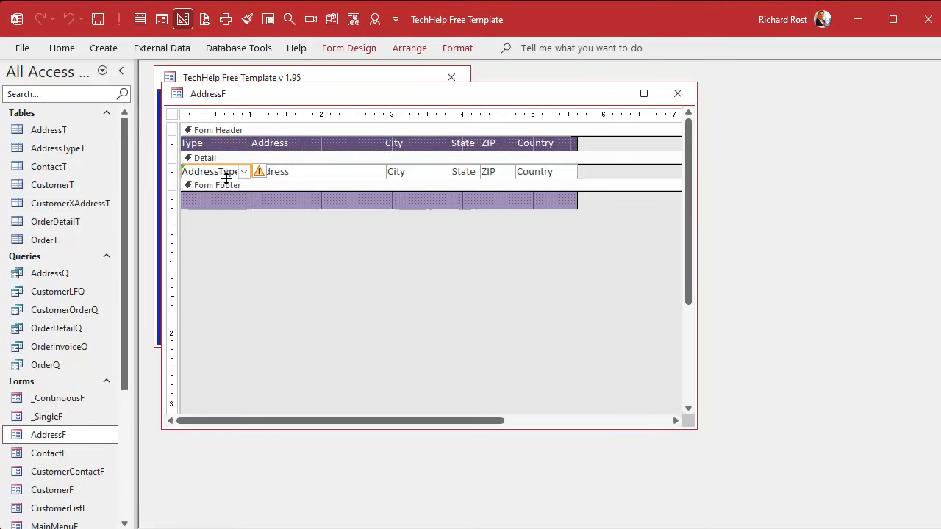
Set the form's record source to CustomerXAddressT and close its properties
double_click(171, 114)
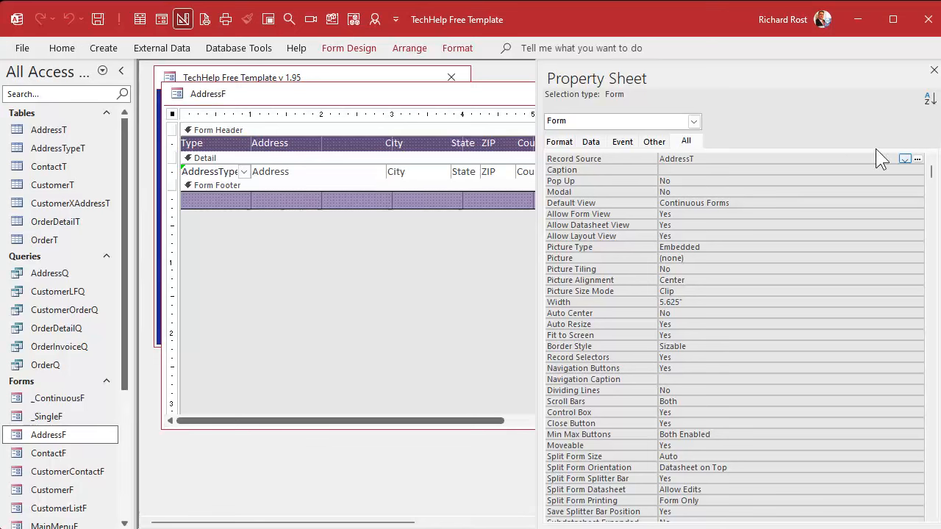
click(905, 159)
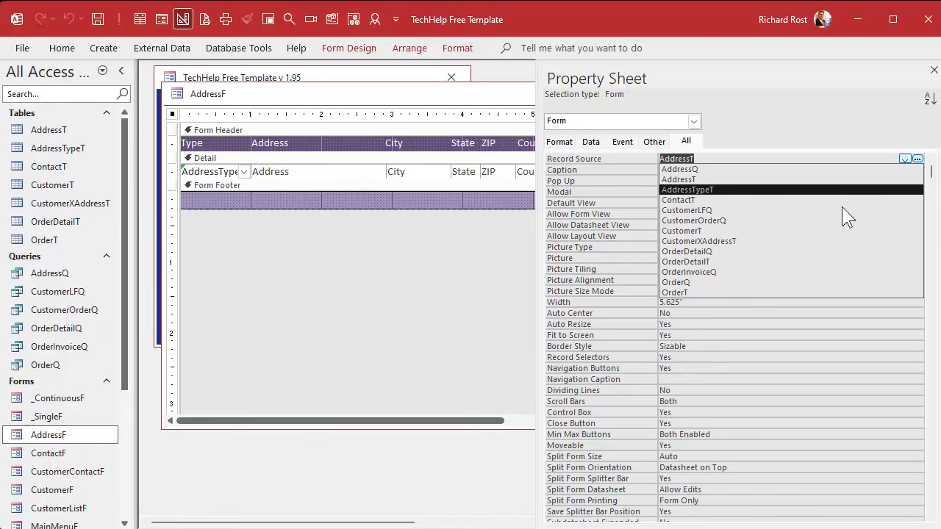
click(822, 241)
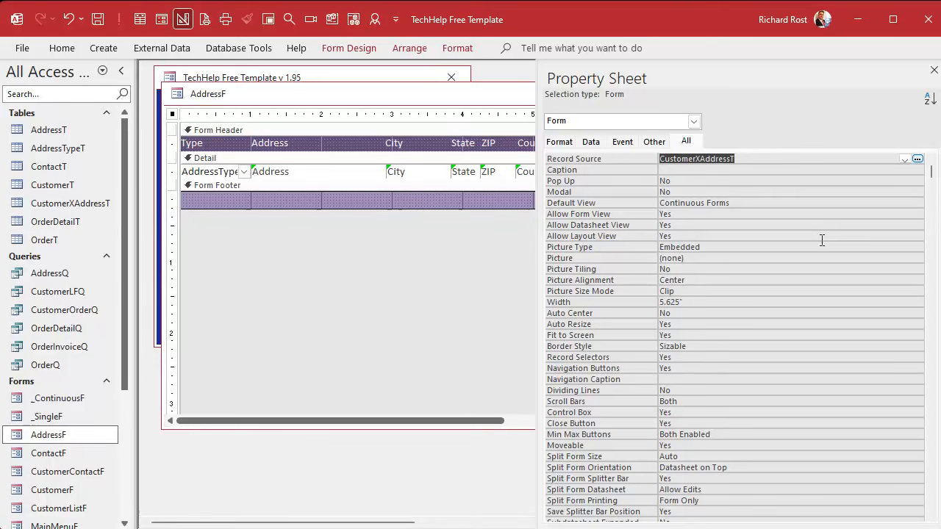
click(932, 73)
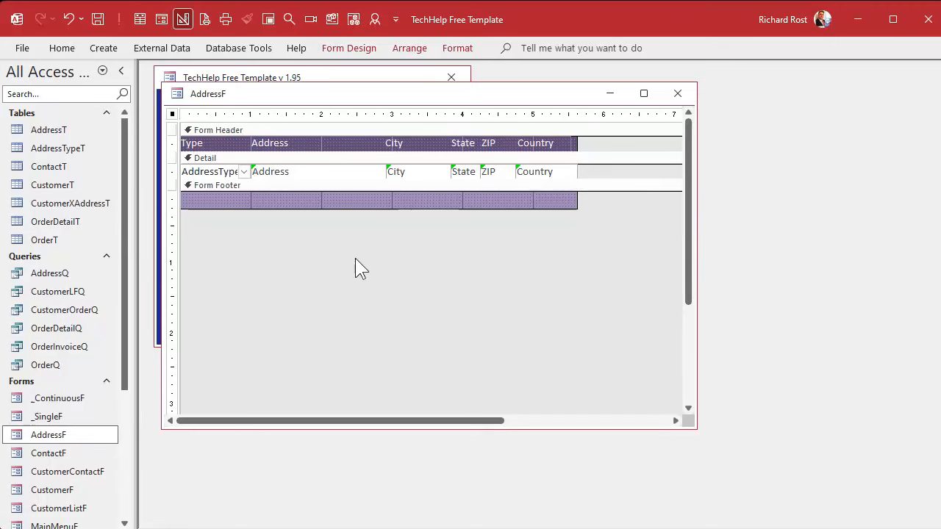
Delete the Address, City, State, ZIP and Country text boxes from the Detail section and remove City, State, ZIP and Country from the header label
drag(348, 257, 601, 171)
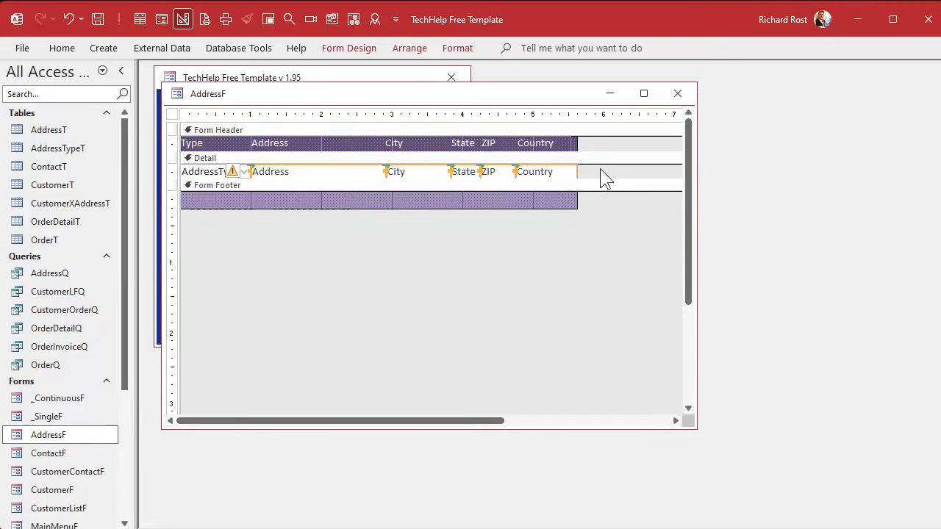
key(Delete)
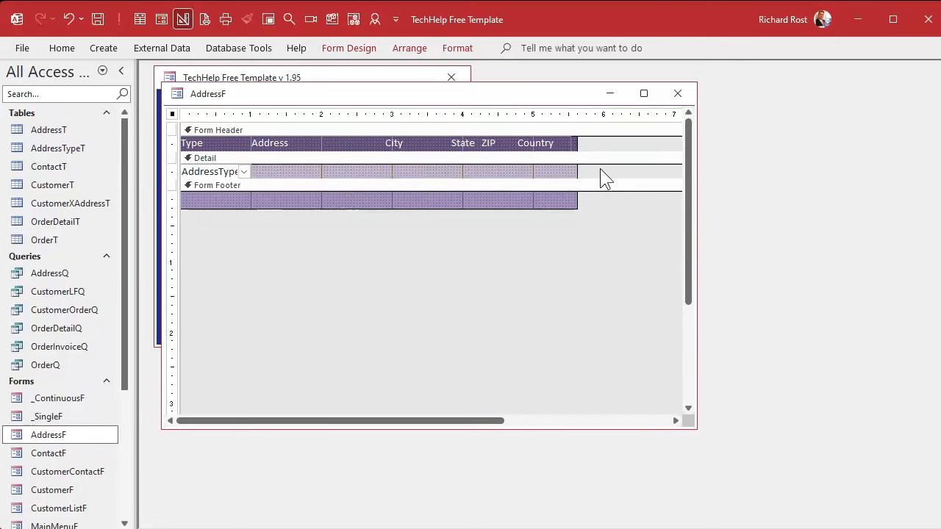
click(407, 136)
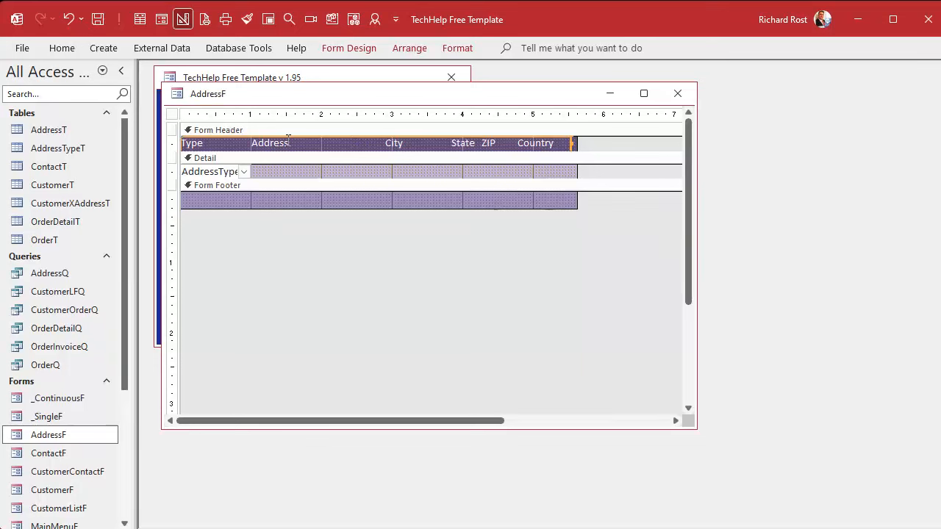
drag(289, 143, 627, 136)
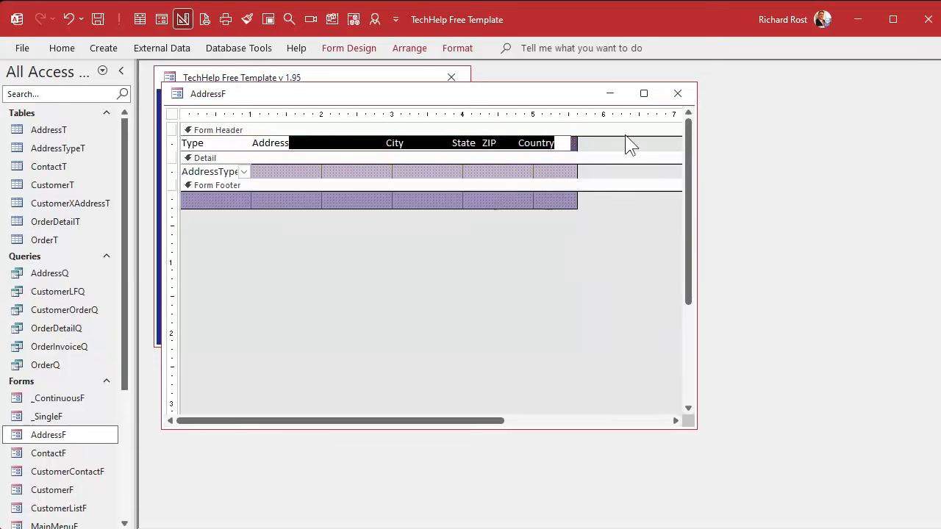
key(Delete)
key(Return)
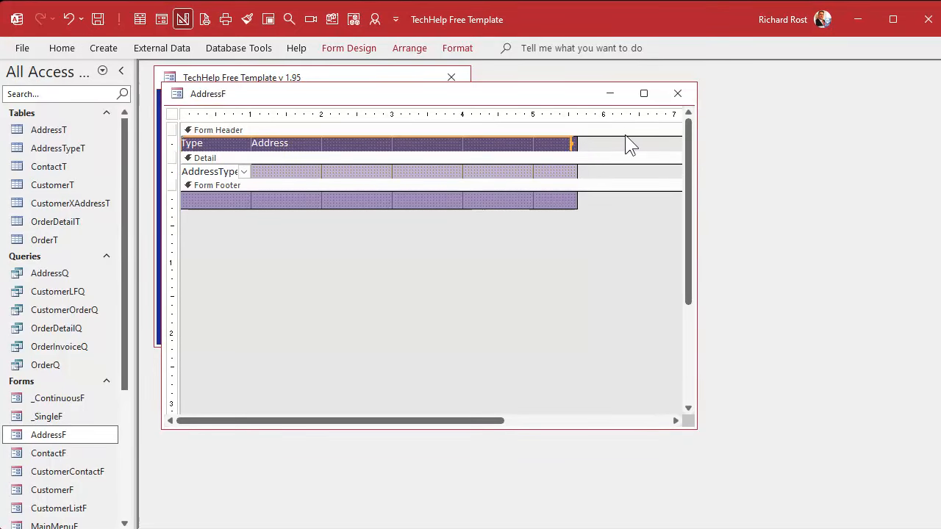
Add a combo box to the Detail section beside AddressType, getting its values from the AddressQ query
click(539, 167)
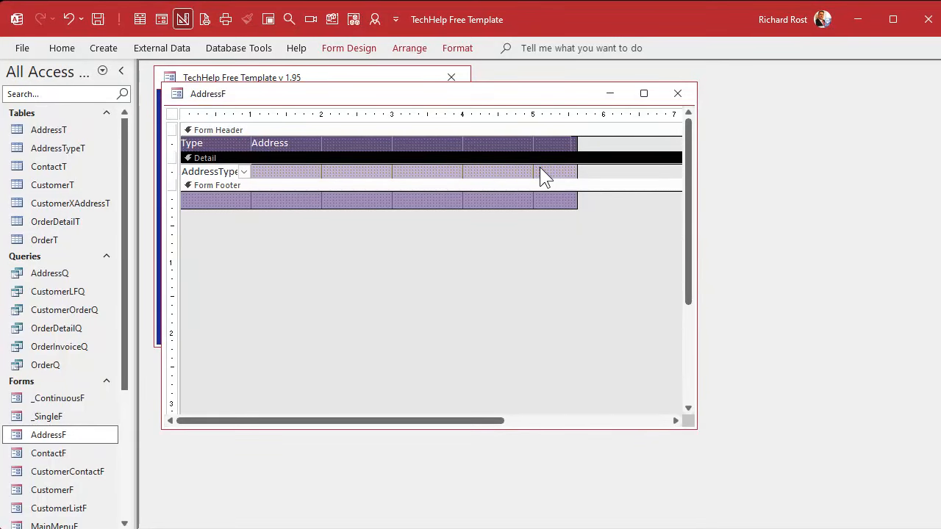
click(343, 48)
click(405, 104)
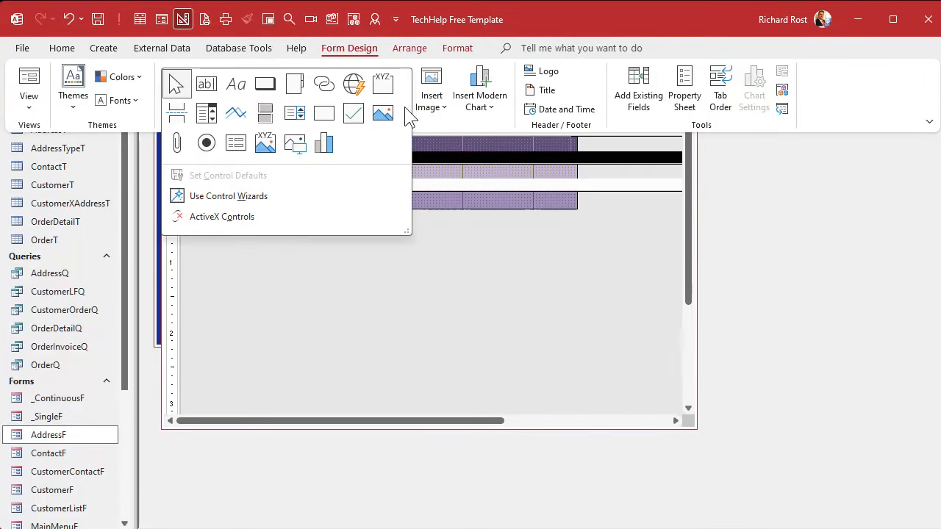
click(207, 123)
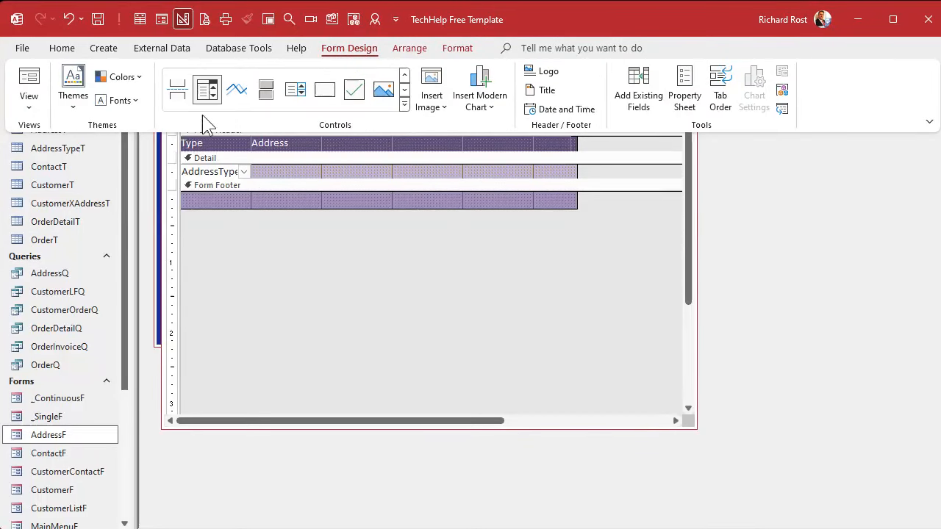
click(293, 166)
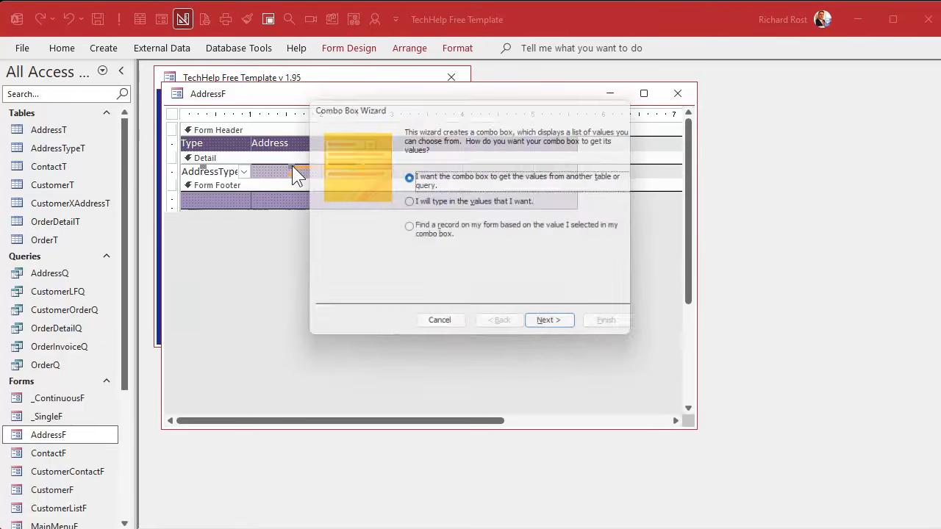
click(557, 329)
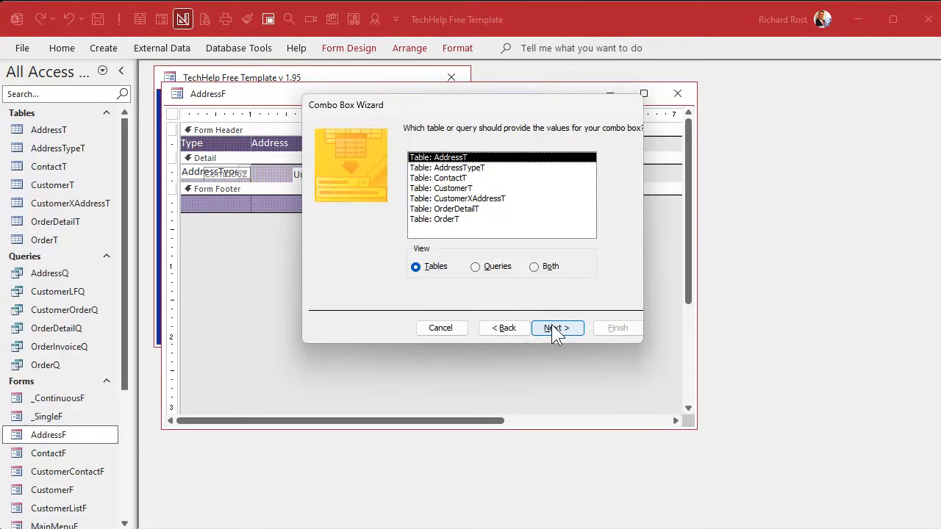
click(494, 268)
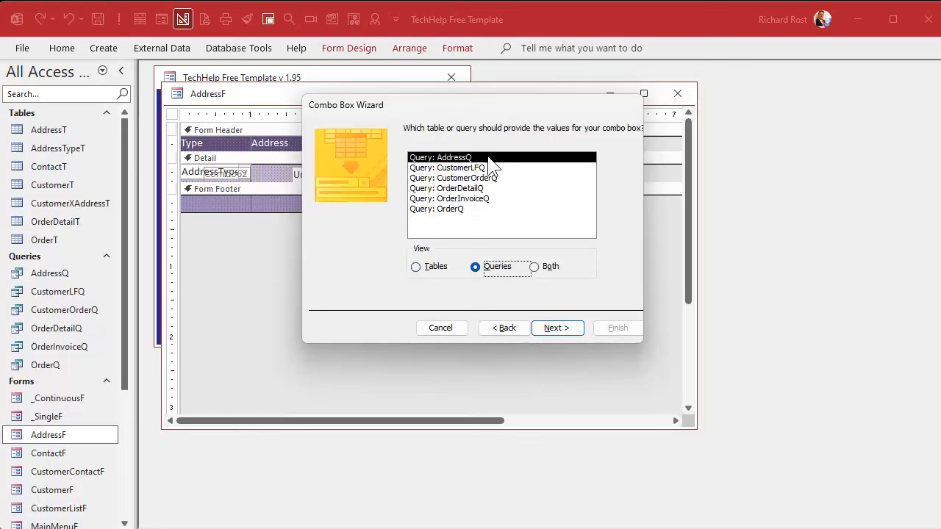
click(552, 330)
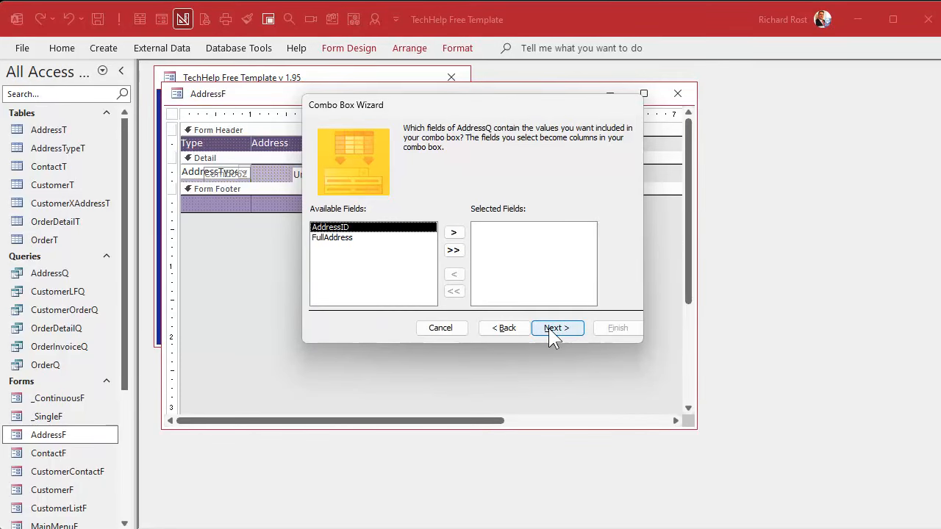
Include both AddressID and FullAddress in the combo box and sort its items by FullAddress ascending
click(454, 251)
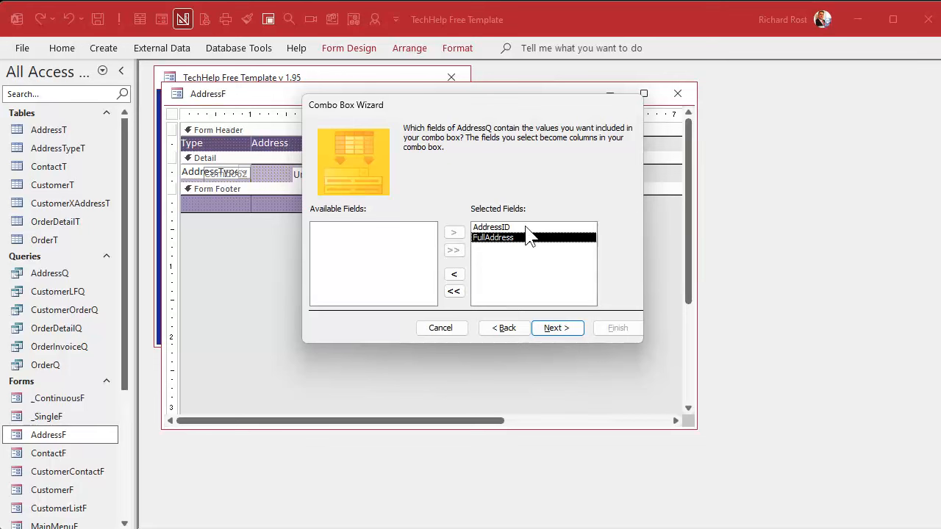
click(526, 228)
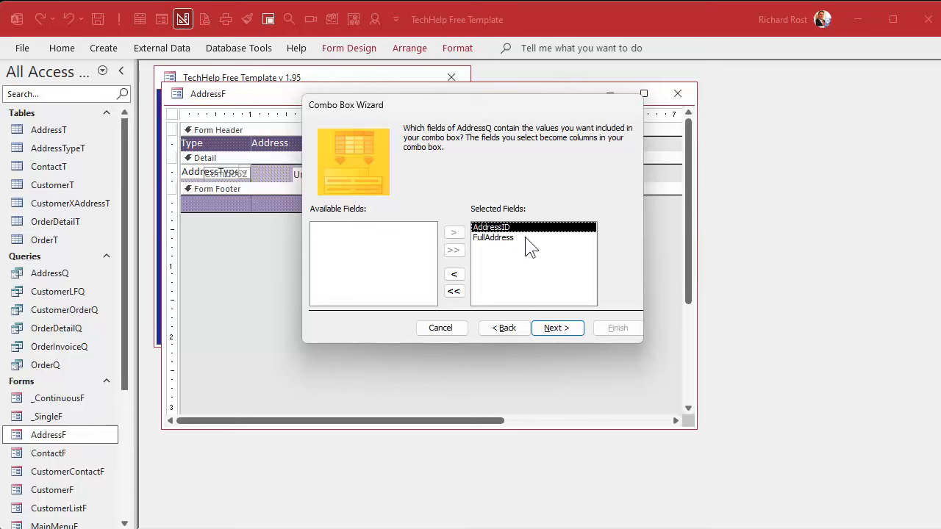
click(556, 328)
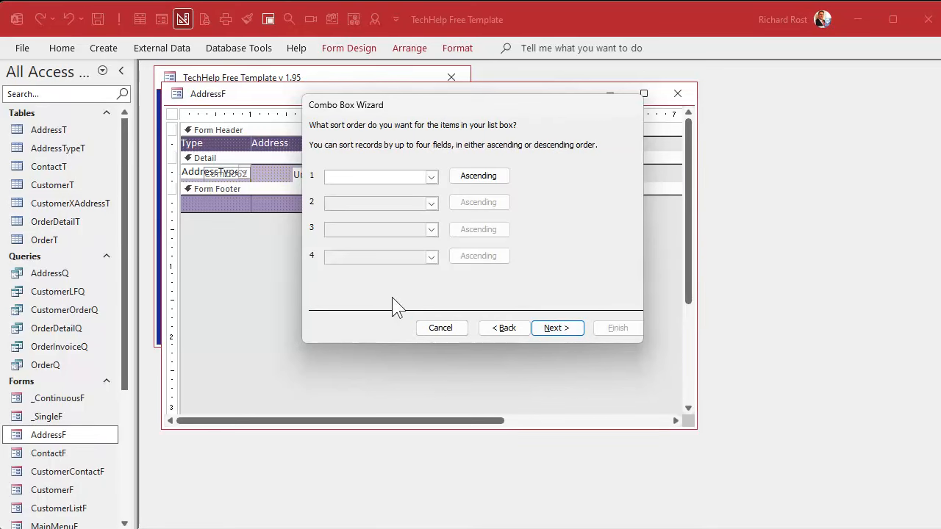
click(432, 178)
click(399, 213)
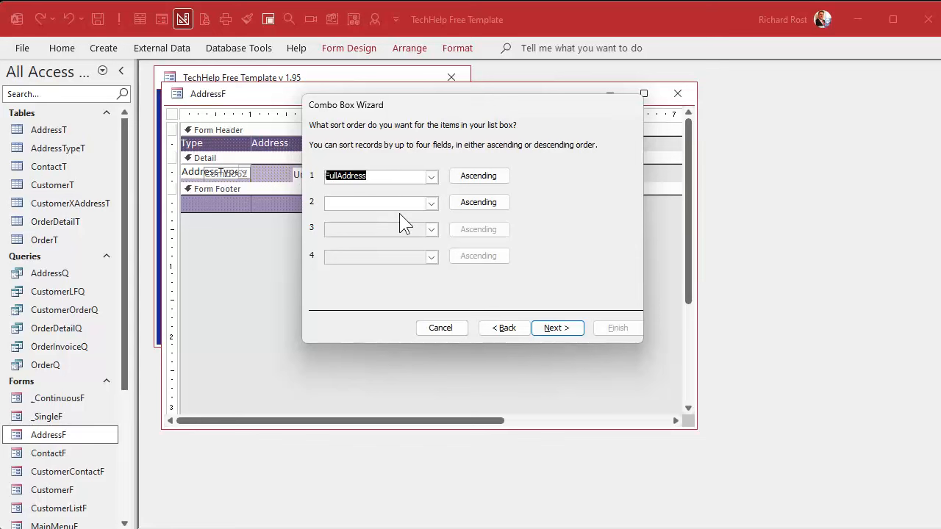
click(560, 329)
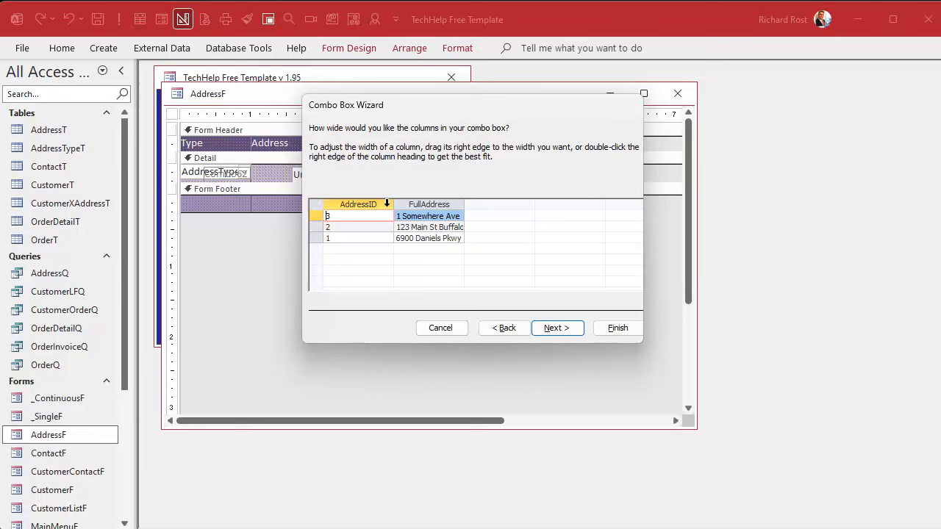
Hide the AddressID column in the combo box and widen the FullAddress column to fit the full addresses
drag(395, 200, 312, 205)
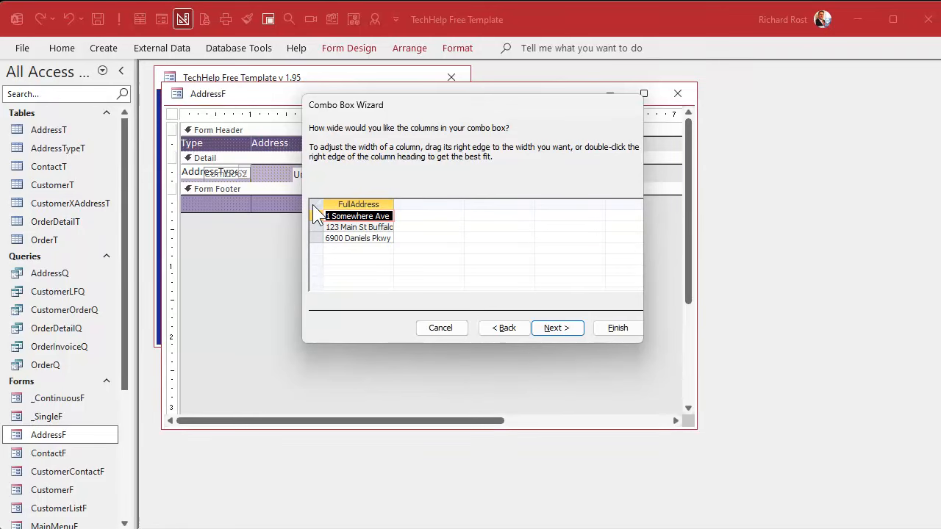
drag(394, 204, 533, 205)
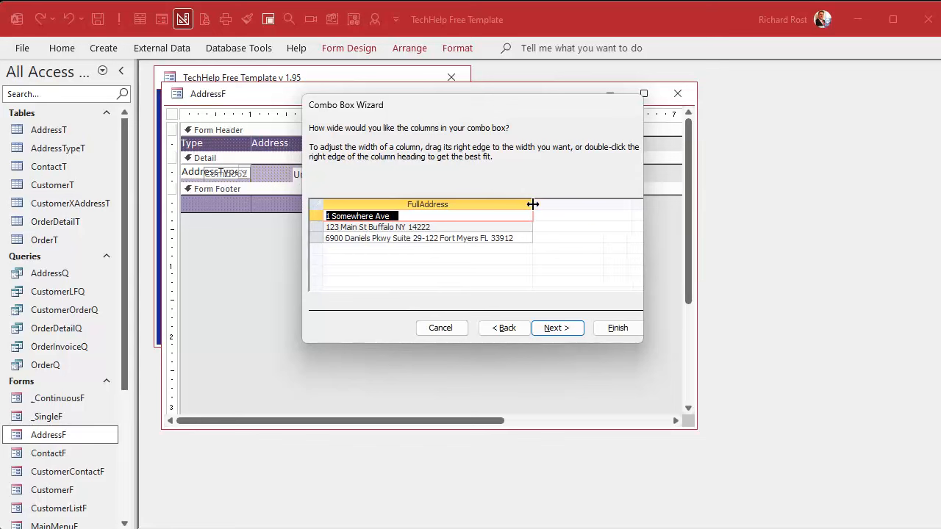
click(554, 329)
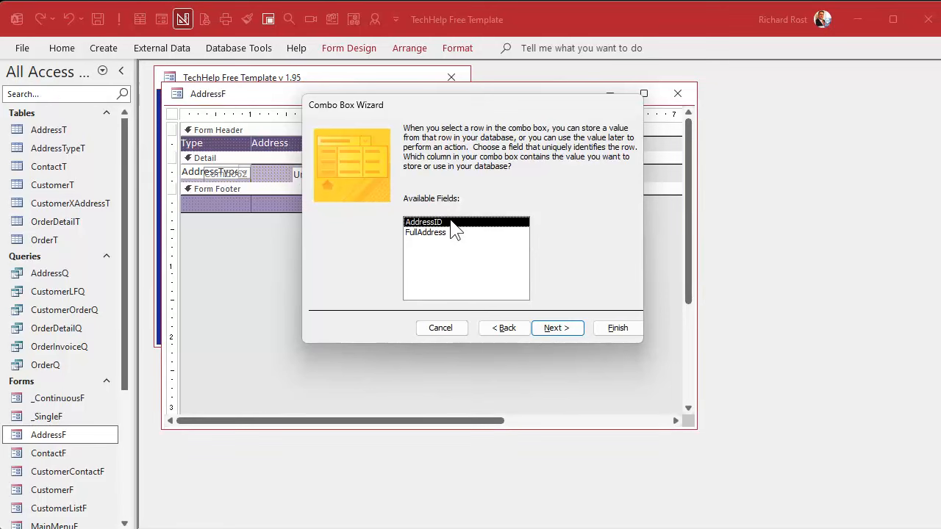
Use AddressID as the combo box's identifying value, store it in the AddressID field, and finish the wizard with the default label
click(565, 326)
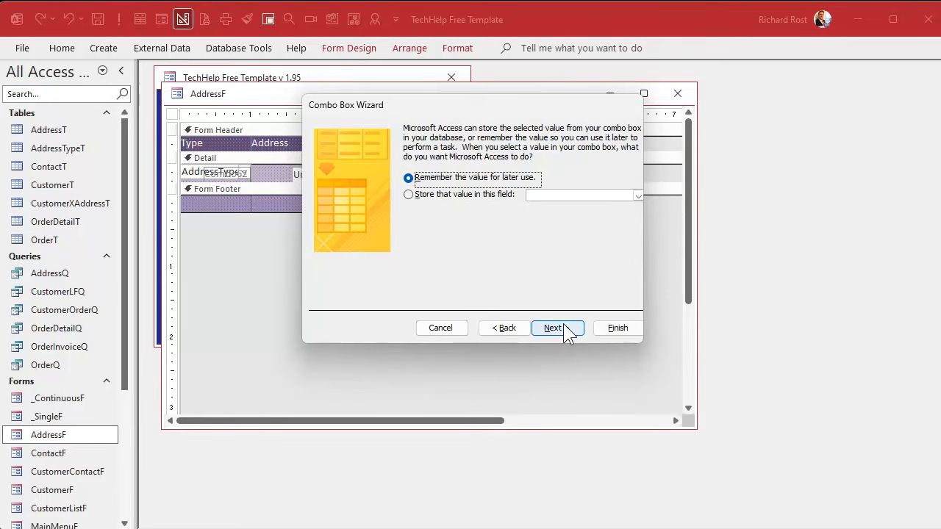
click(476, 194)
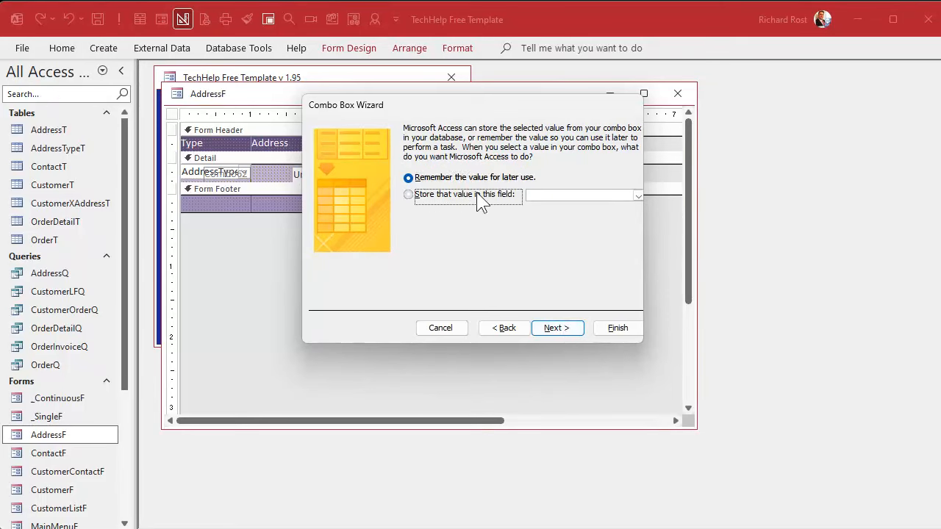
click(638, 195)
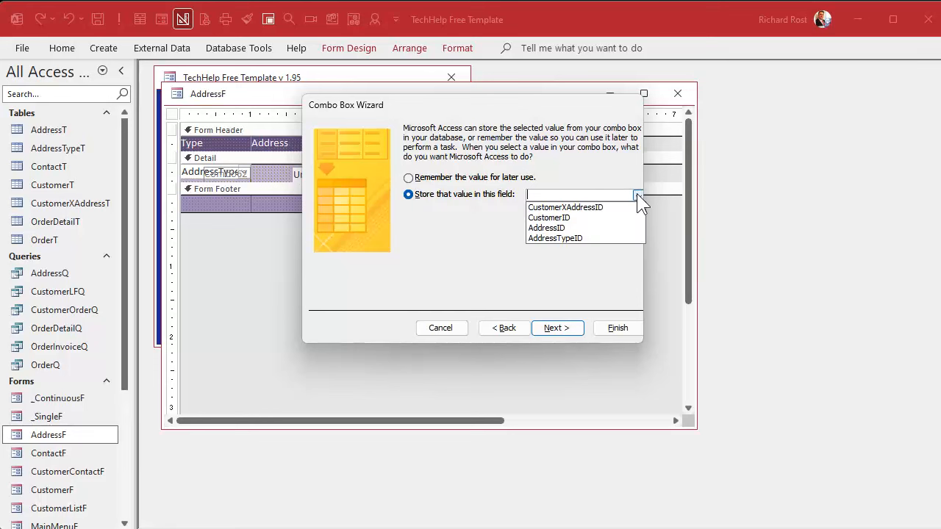
click(597, 228)
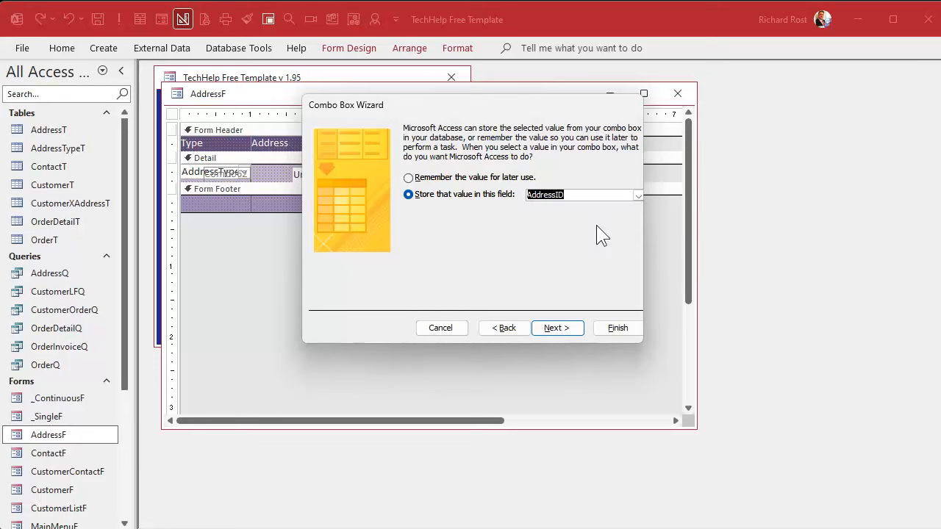
click(562, 328)
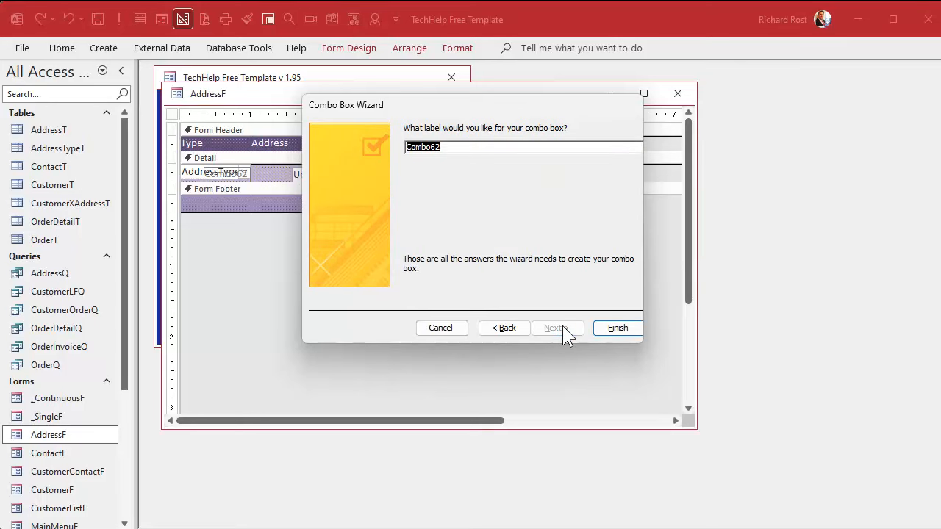
click(604, 327)
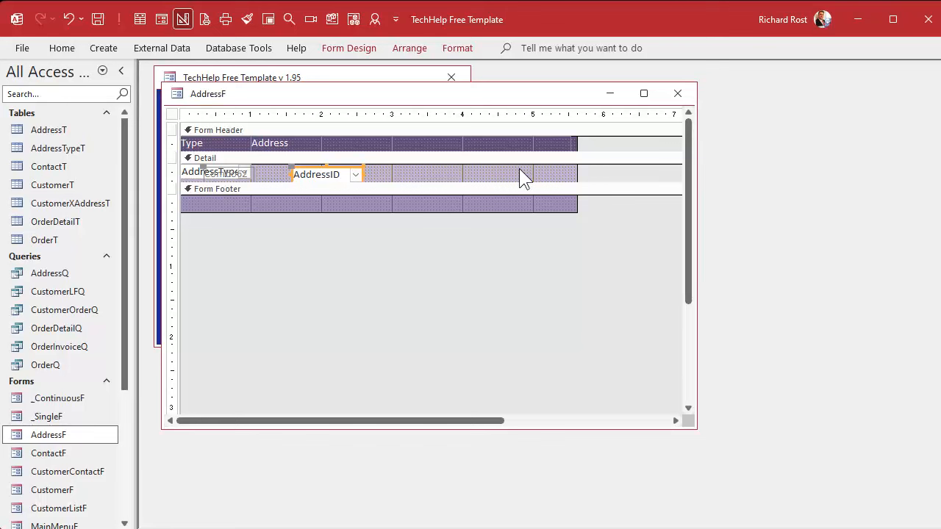
Delete the new combo box's label, fit the AddressID combo box beside AddressType at address-wide size, shorten the Detail section, and close AddressF
click(230, 175)
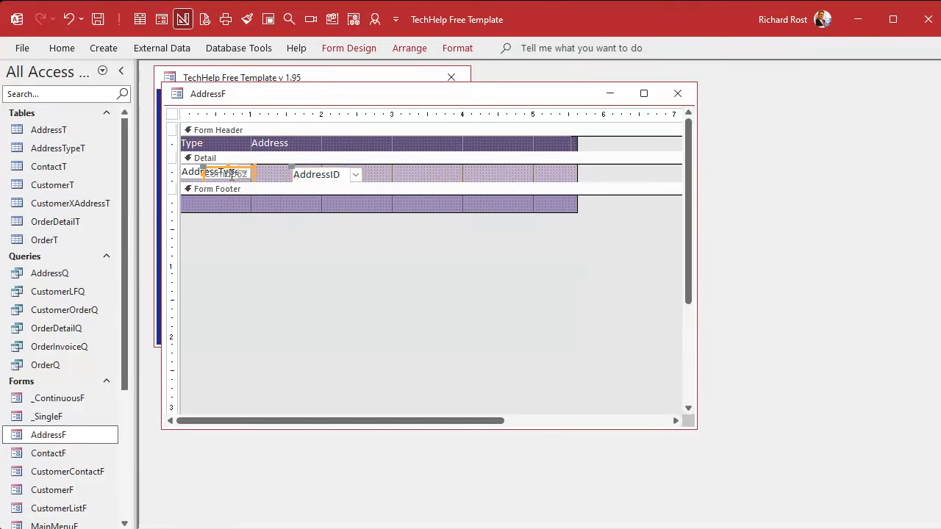
key(Delete)
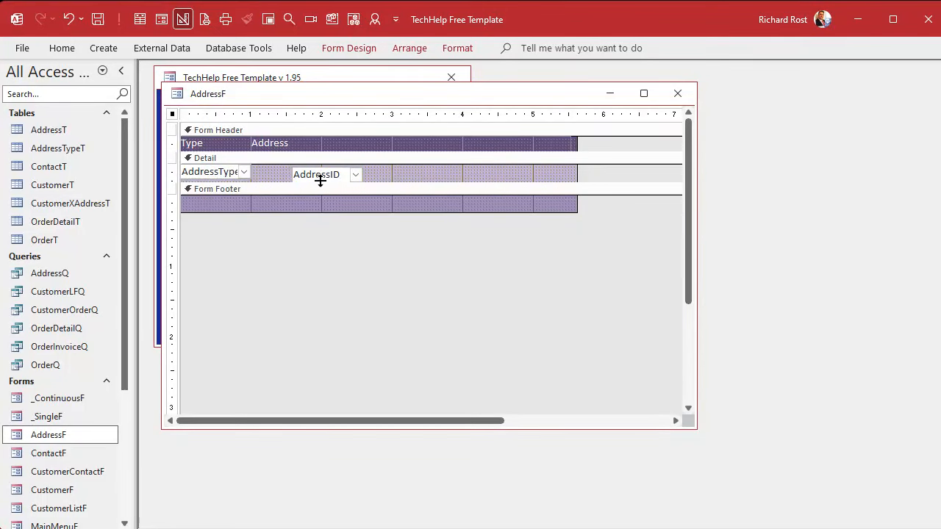
drag(325, 177, 562, 180)
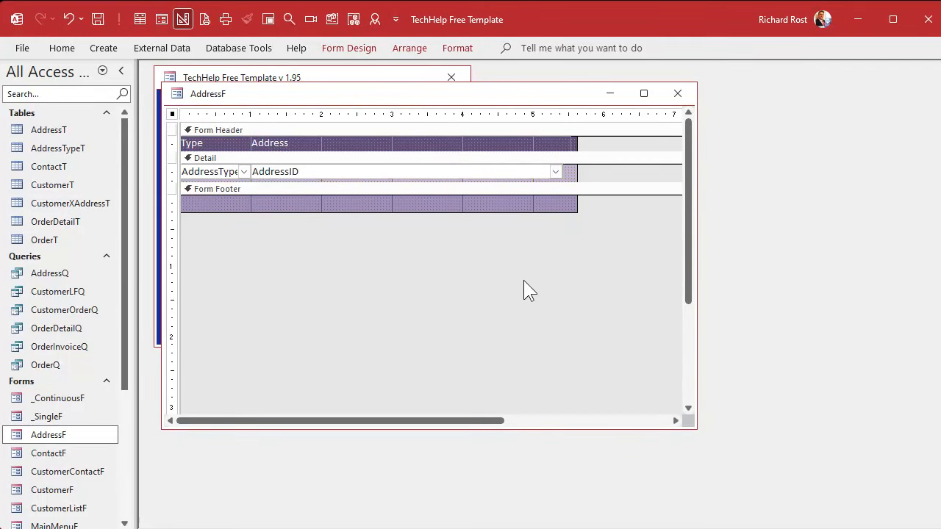
drag(399, 187, 399, 169)
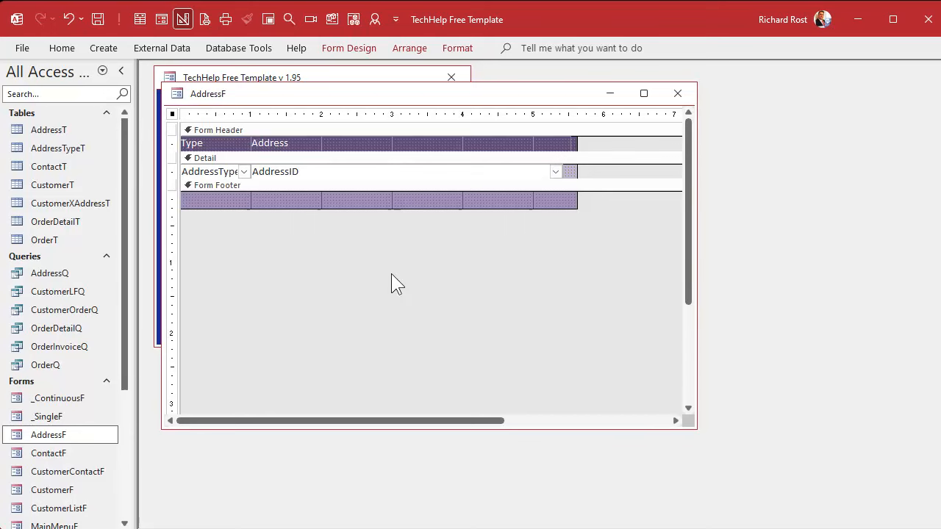
click(676, 96)
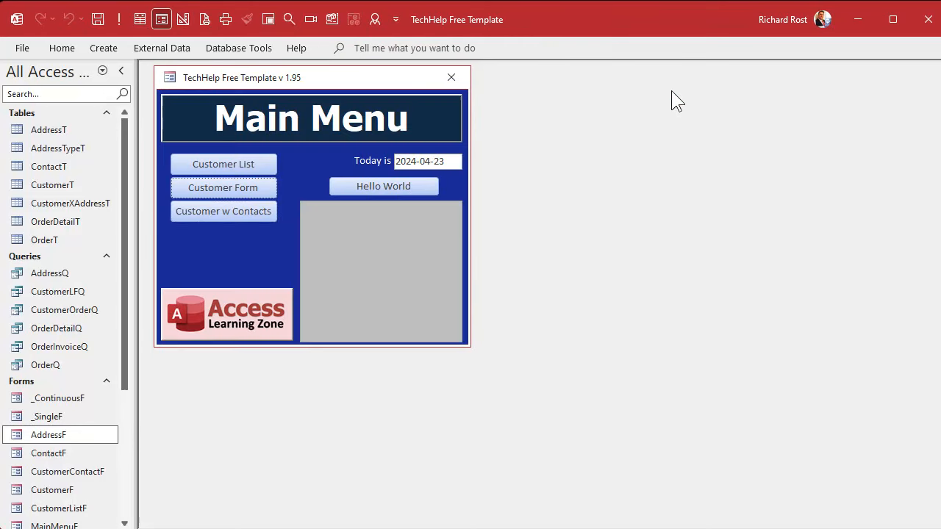
Check the address combo box in AddressF and in the first two customer records of the Customer form
double_click(58, 440)
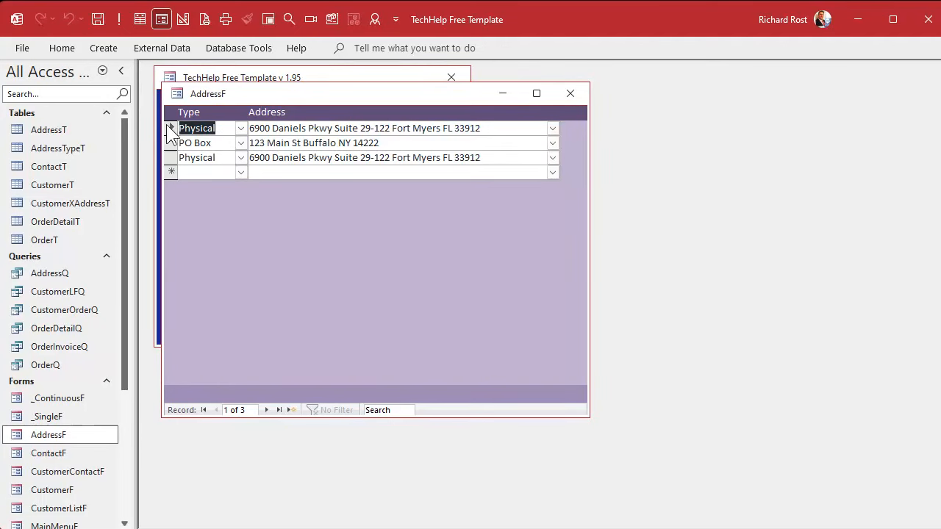
click(571, 93)
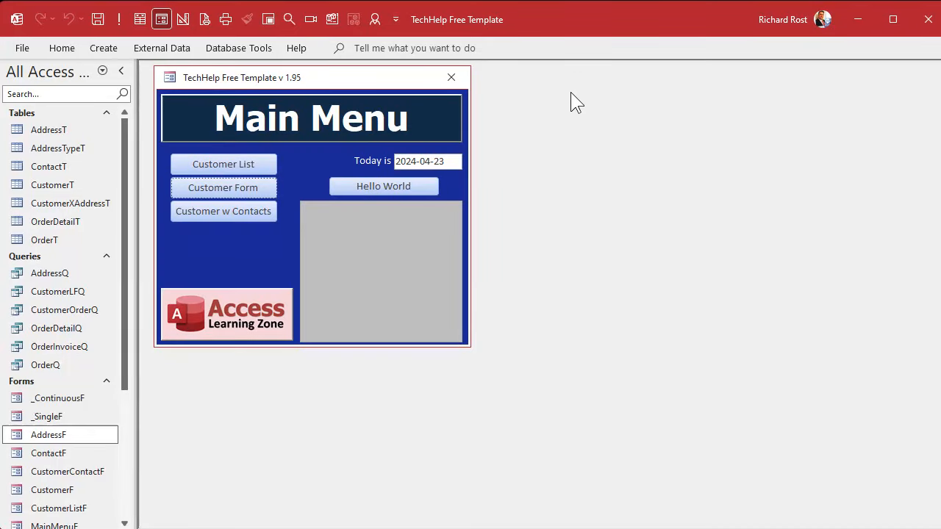
click(227, 189)
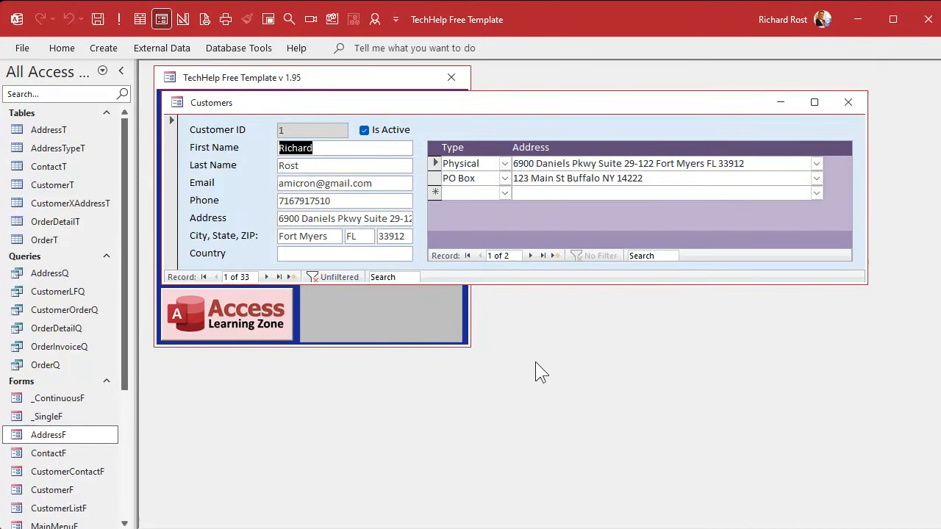
click(266, 277)
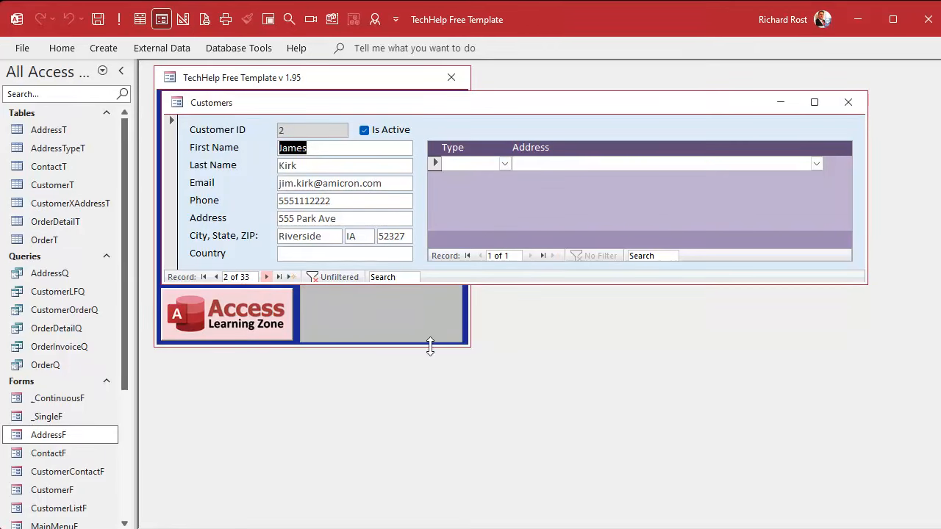
click(216, 278)
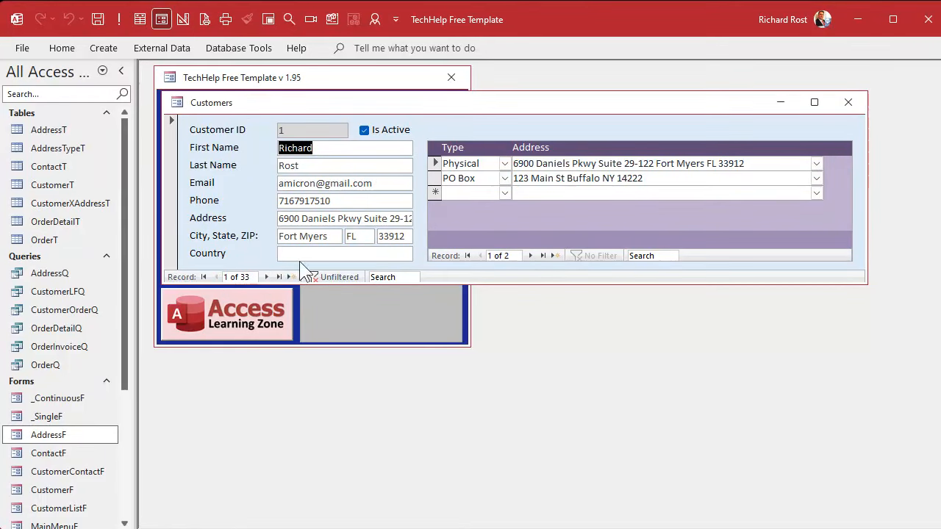
Add a Physical address record for customer 2, choosing the existing Fort Myers address
click(266, 278)
click(504, 162)
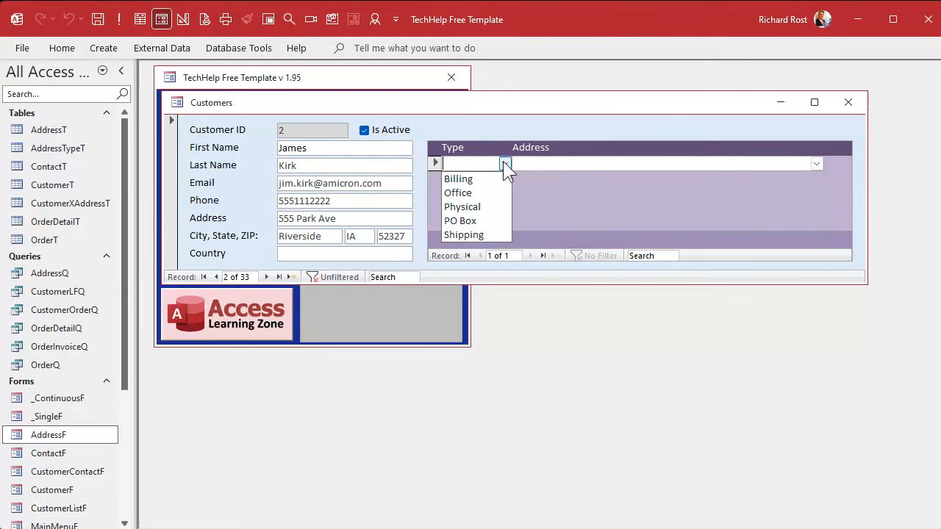
click(487, 205)
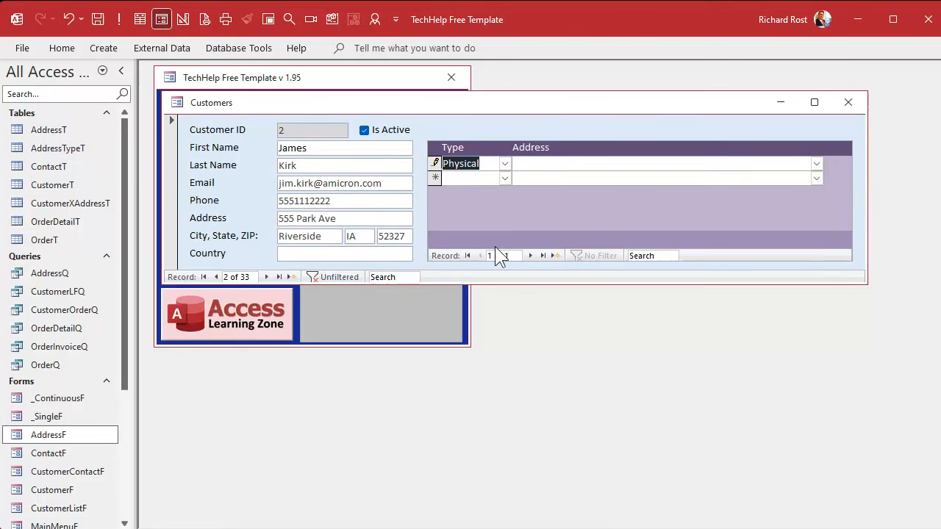
key(Tab)
text(690)
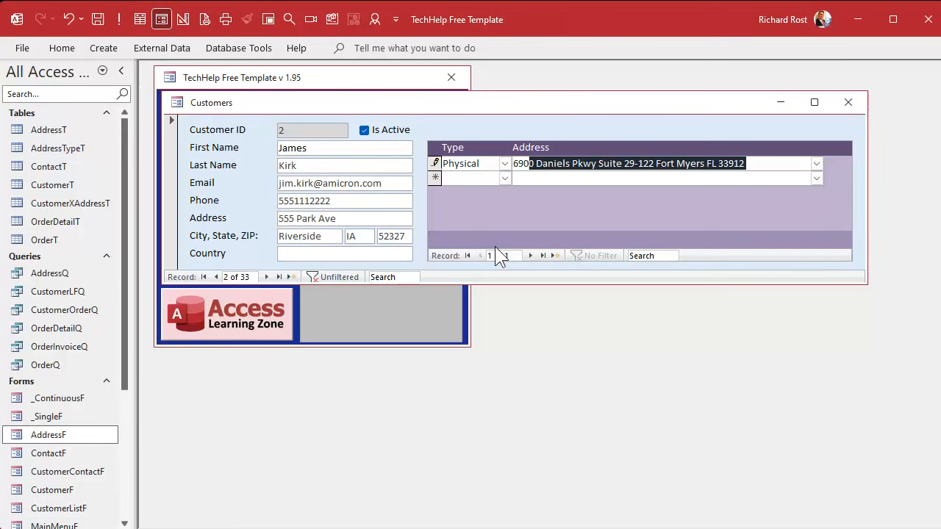
key(Tab)
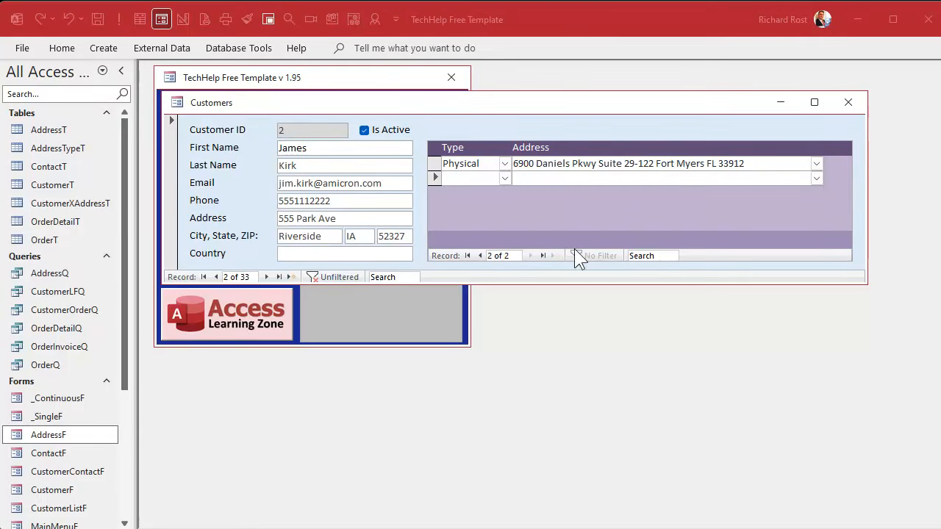
Try to add a PO Box record for customer 2 with an unlisted address starting with 101, and discard the record
click(505, 178)
click(478, 237)
click(542, 177)
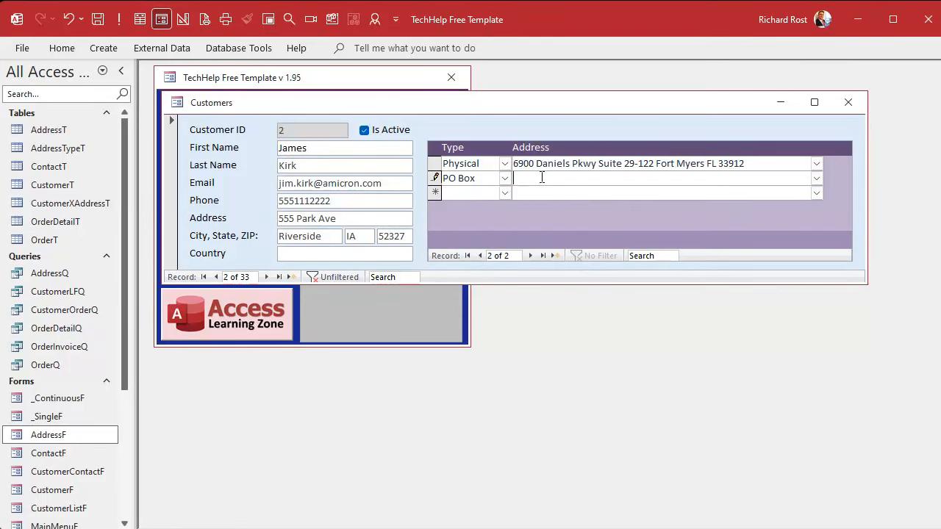
text(101)
key(F4)
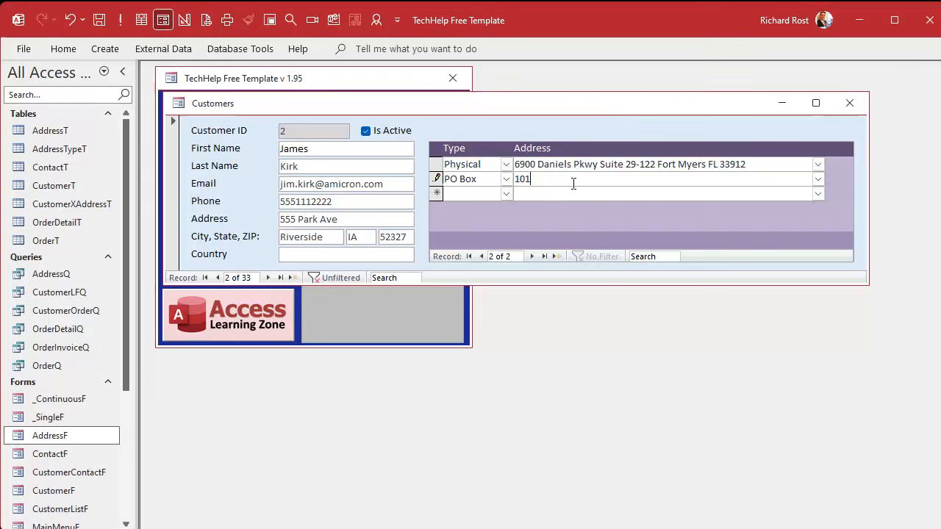
key(BackSpace)
key(BackSpace)
key(BackSpace)
key(Escape)
key(Escape)
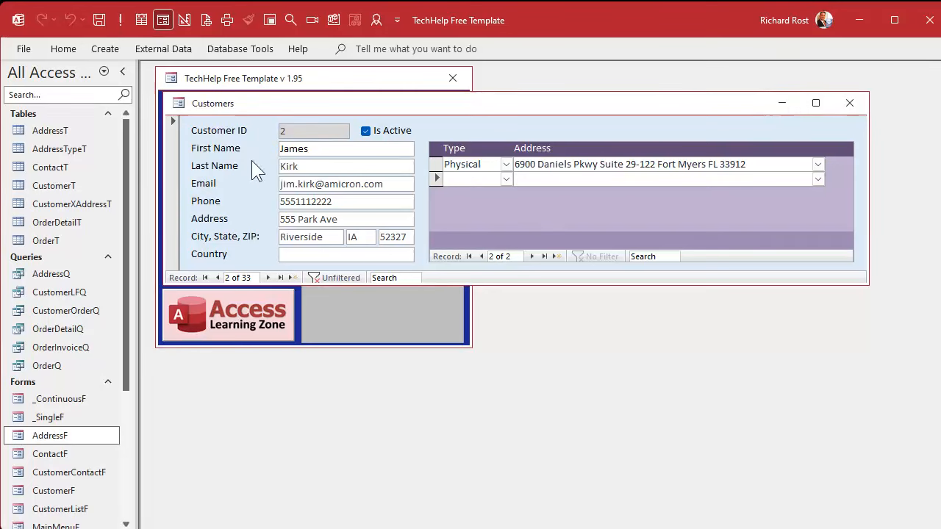
Look over the AddressT table, close it, and copy the _SingleF form as AddressEditF
double_click(48, 130)
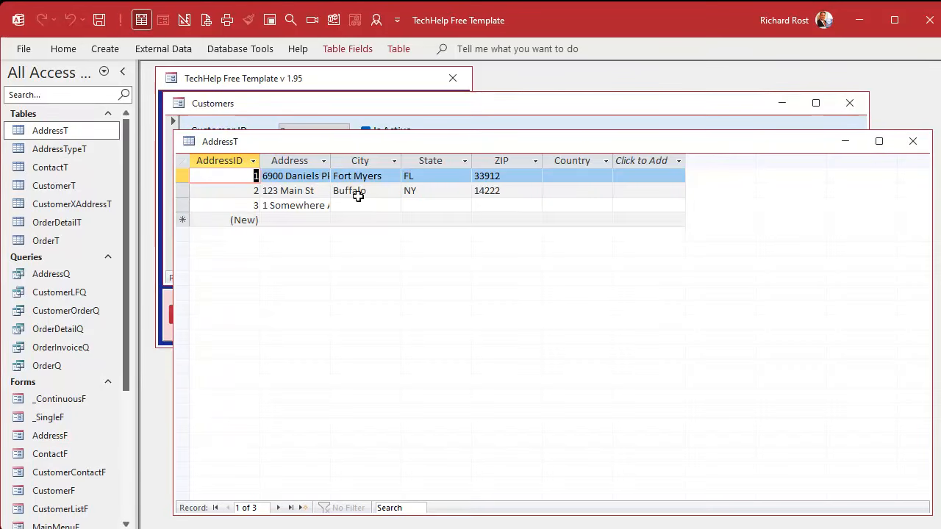
click(913, 143)
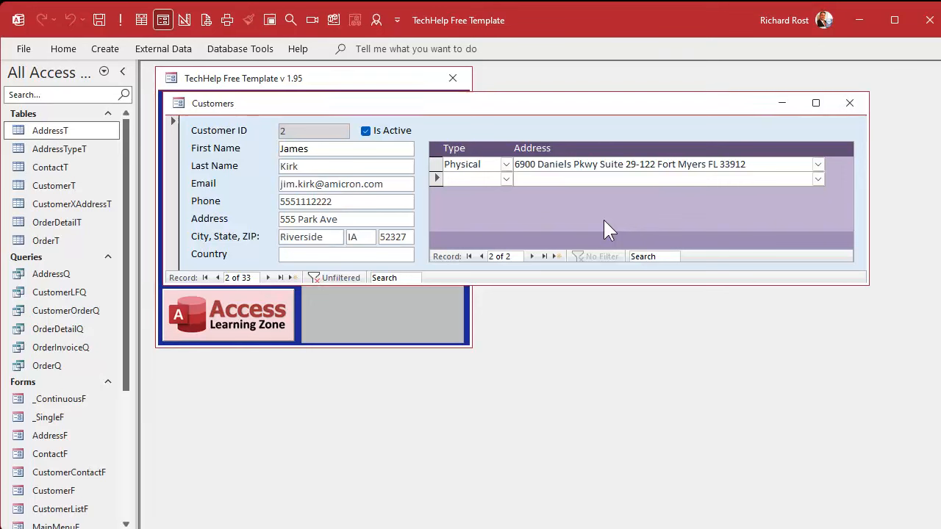
click(41, 418)
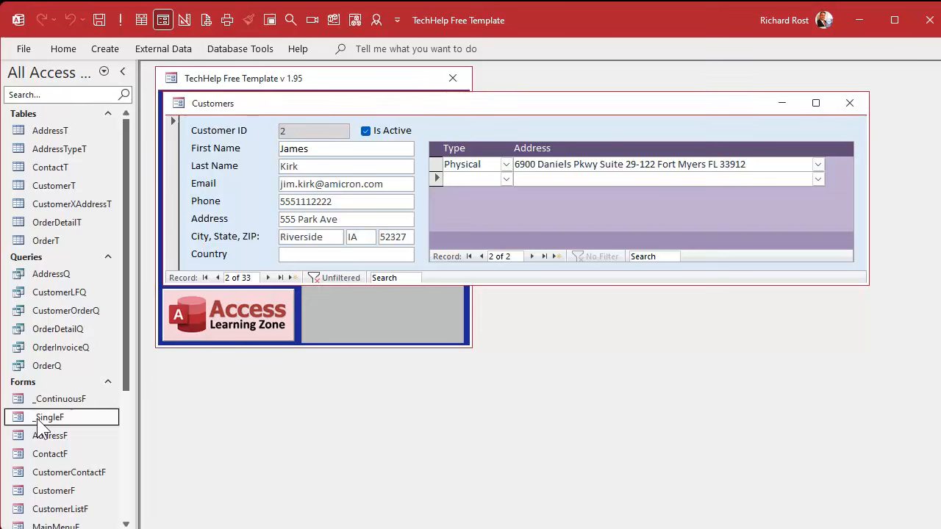
double_click(76, 417)
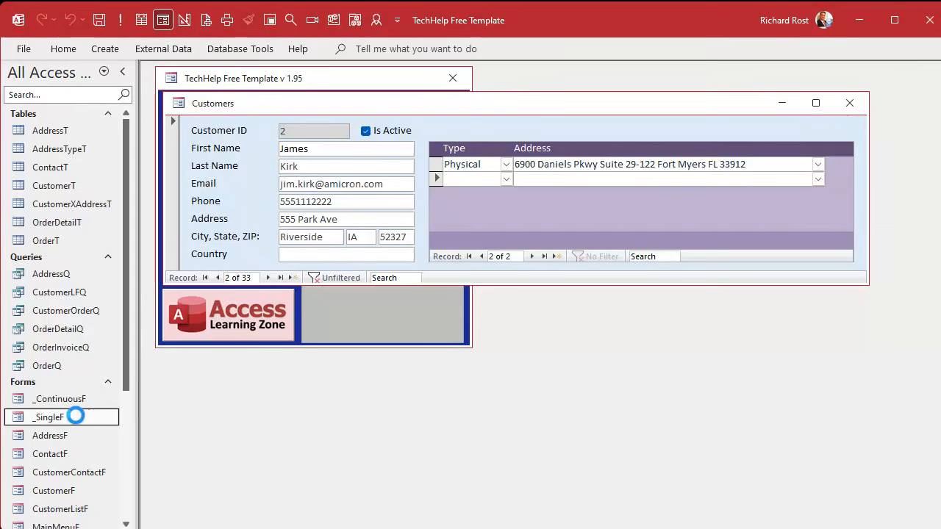
text(Addr)
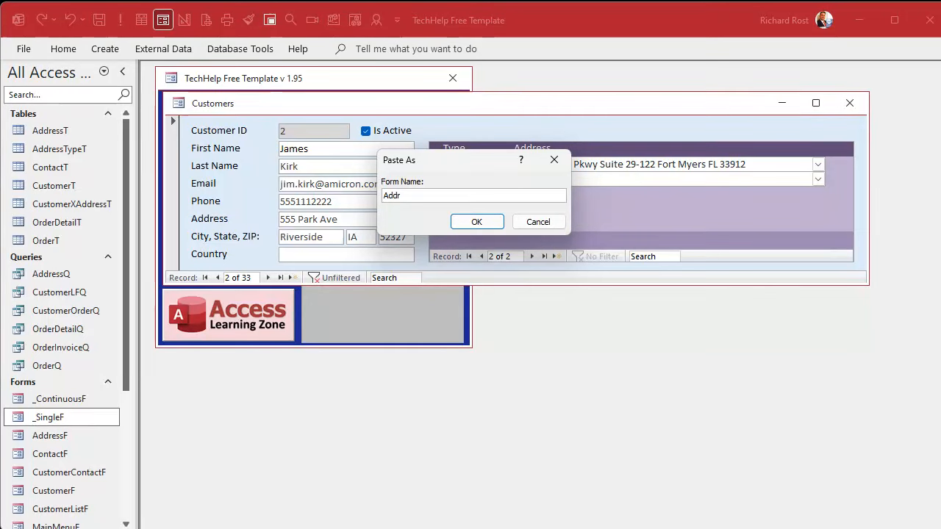
text(essEdo)
text(tF)
key(Return)
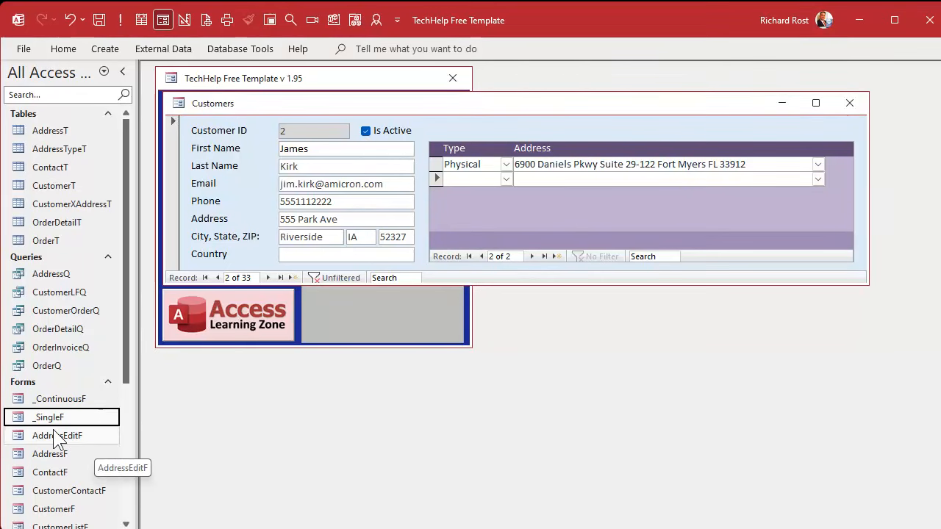
Open AddressEditF in Design View and delete its ID and Label controls
click(59, 441)
right_click(63, 444)
click(101, 487)
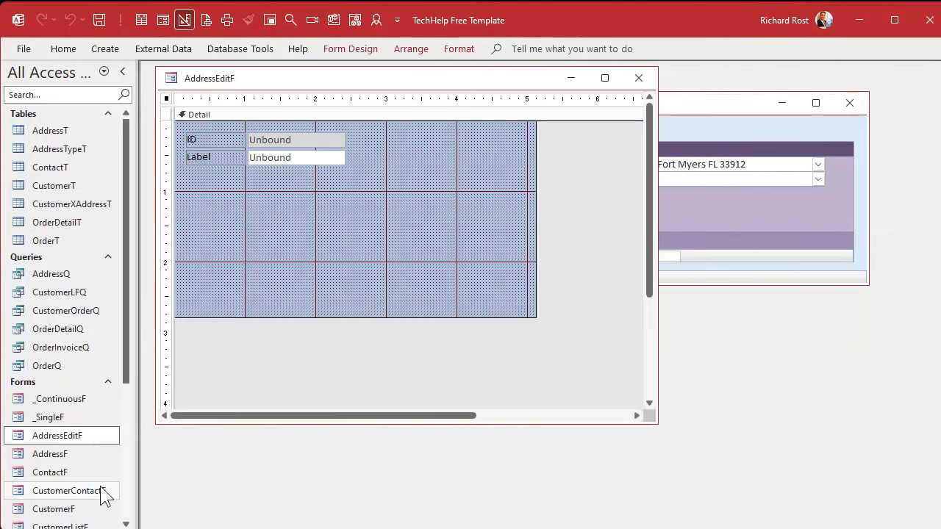
drag(357, 83, 603, 119)
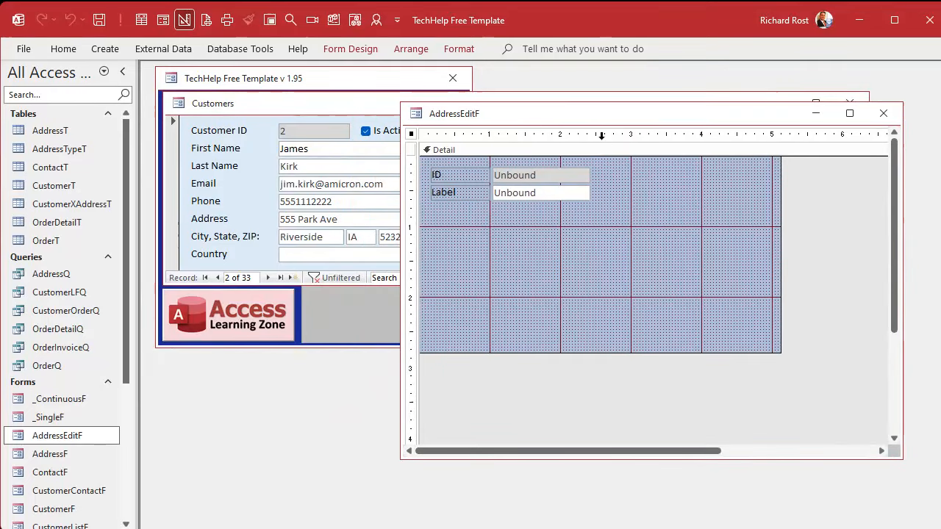
drag(461, 223, 551, 180)
key(Delete)
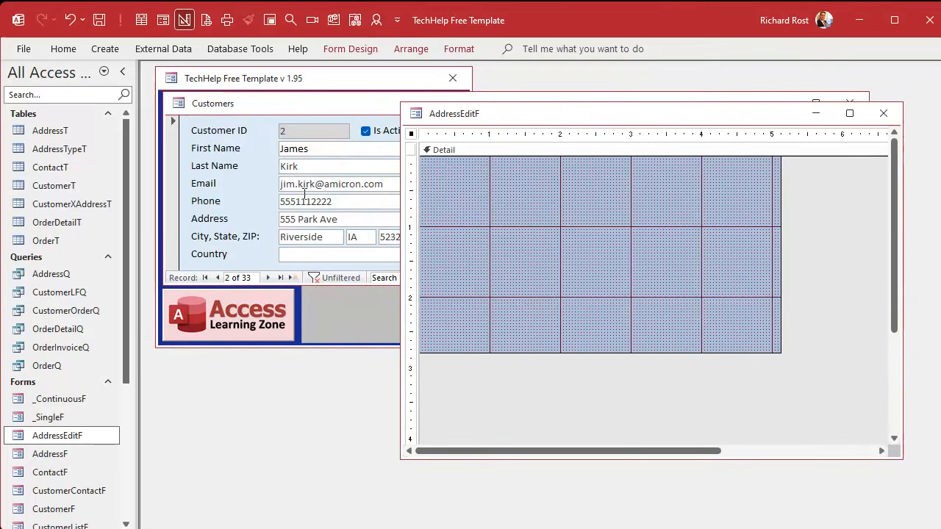
Copy the Address, City, State, ZIP and Country controls with their labels from CustomerF's design into AddressEditF
right_click(275, 109)
click(341, 223)
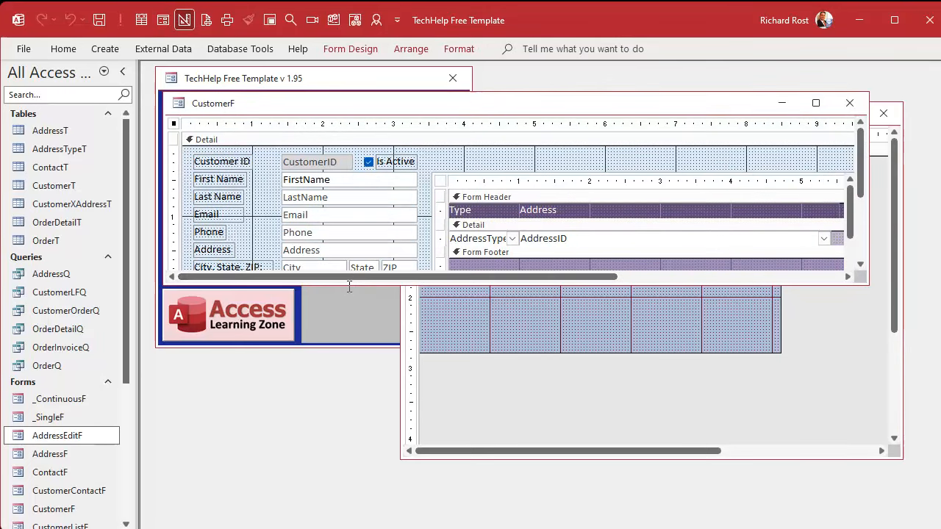
drag(350, 286, 344, 358)
drag(196, 318, 405, 250)
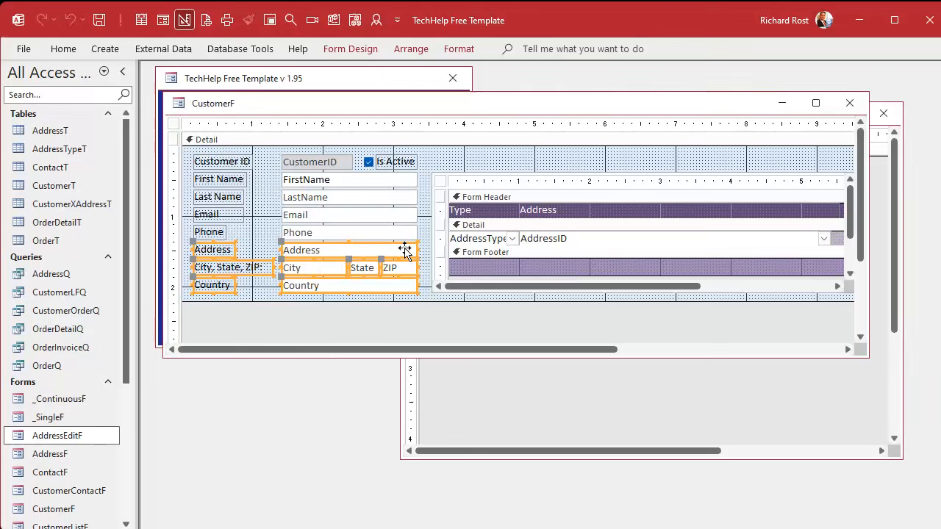
key(ctrl+c)
click(512, 396)
click(567, 244)
key(ctrl+v)
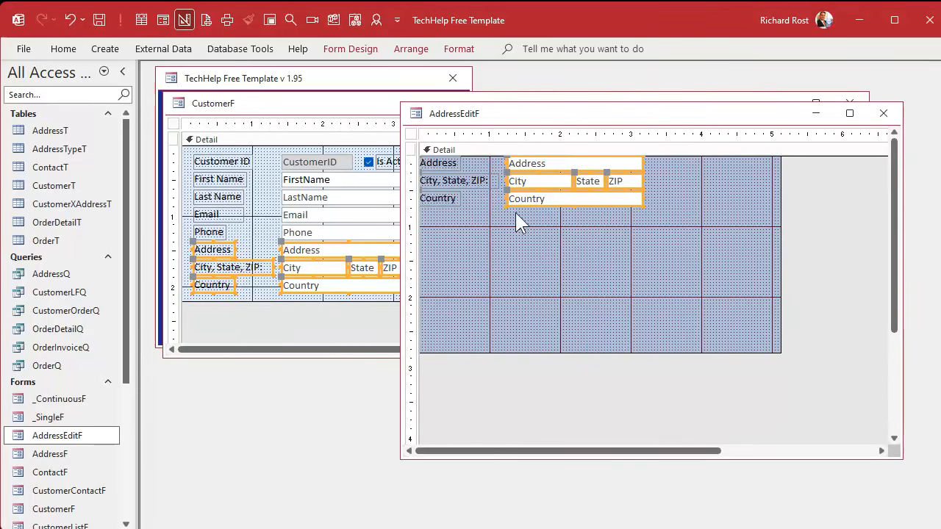
Offset the pasted controls slightly from the form's corner, shrink AddressEditF's Detail section to fit them, and close the form
drag(522, 199, 540, 201)
click(437, 219)
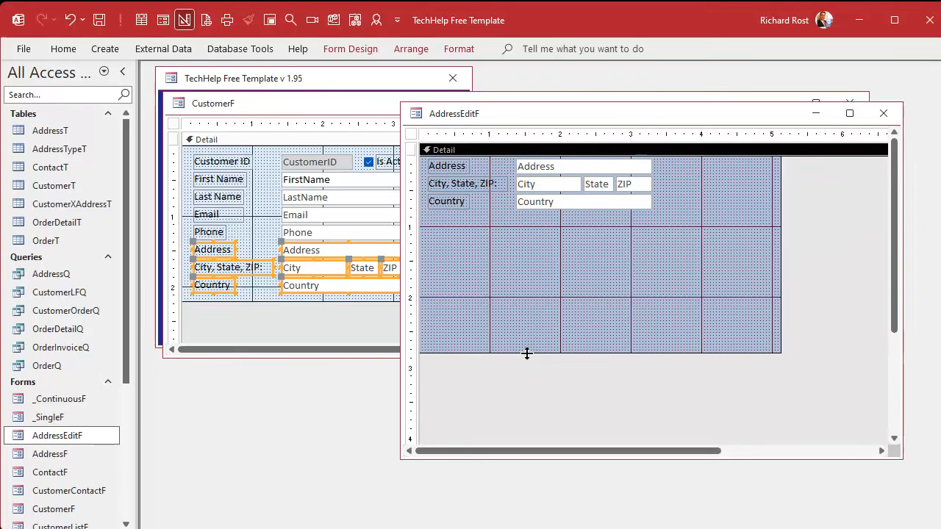
drag(526, 354, 542, 214)
drag(781, 175, 667, 175)
click(683, 276)
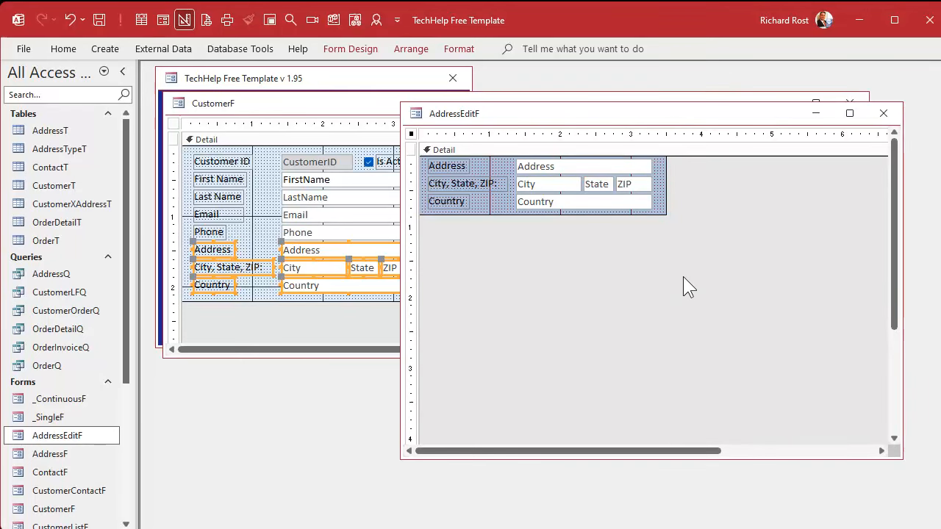
click(883, 112)
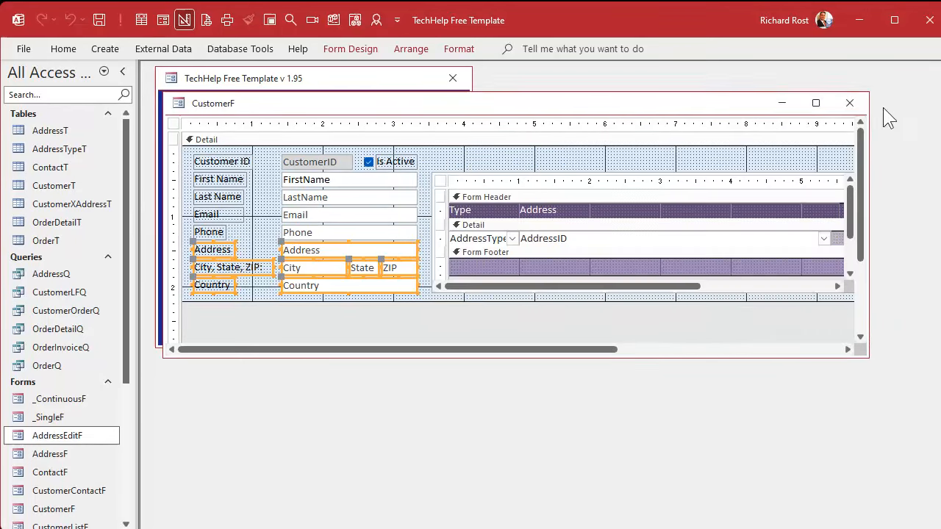
Preview AddressEditF in Form View, return it to Design View, and enlarge its window
double_click(58, 436)
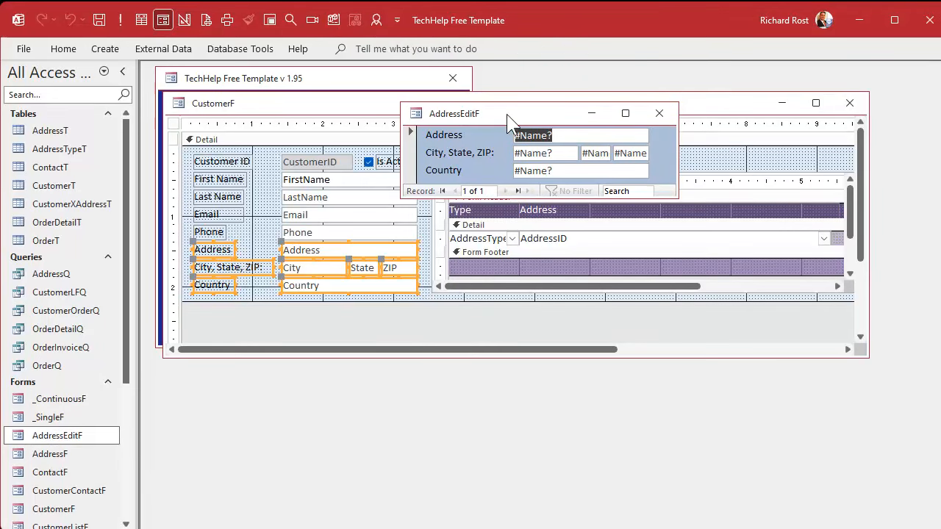
right_click(519, 114)
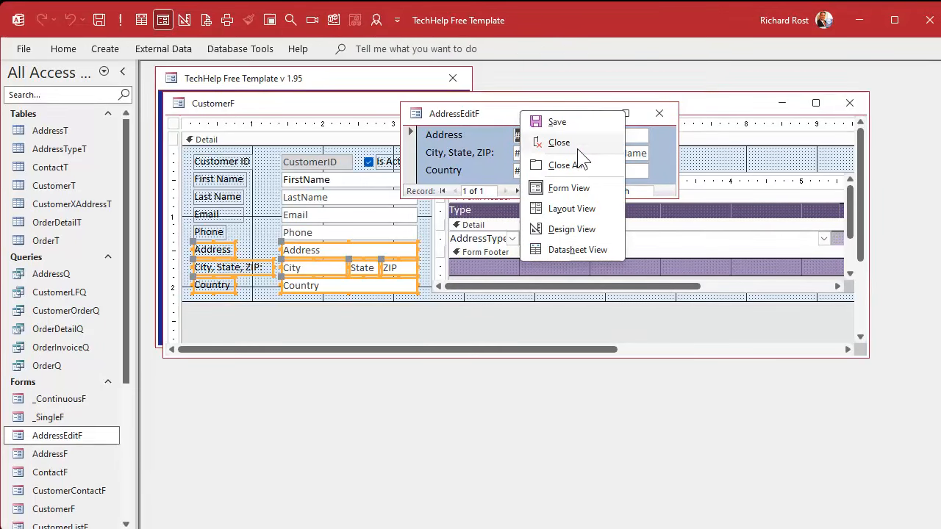
click(572, 229)
drag(673, 194, 785, 319)
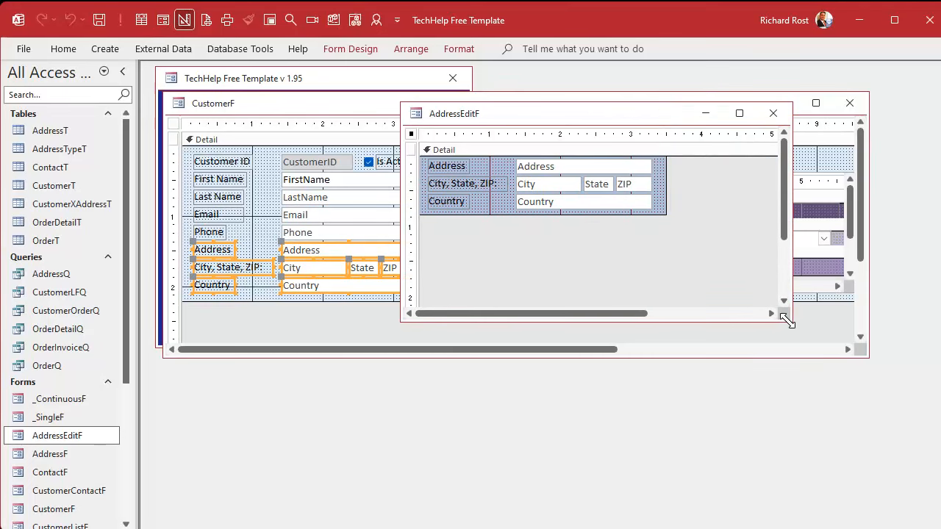
Set AddressEditF's Record Source to AddressT and close the form's design
double_click(411, 134)
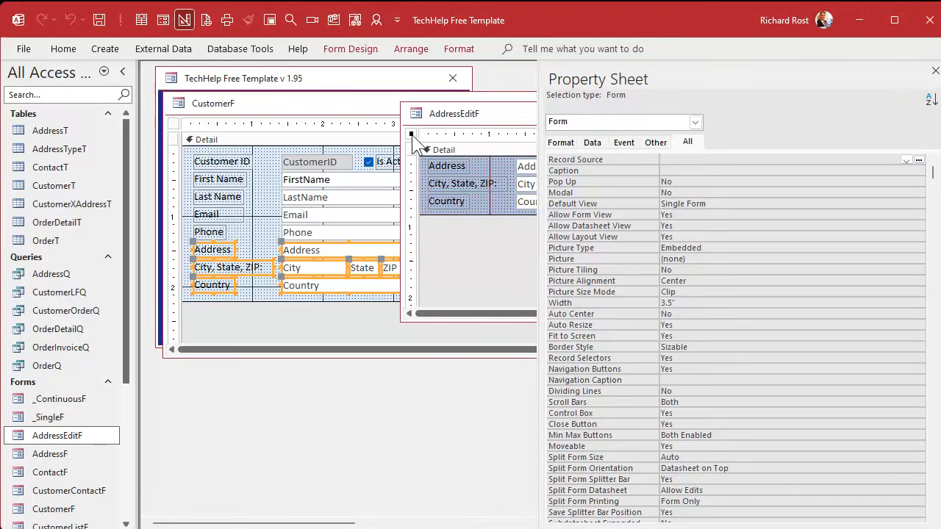
click(590, 143)
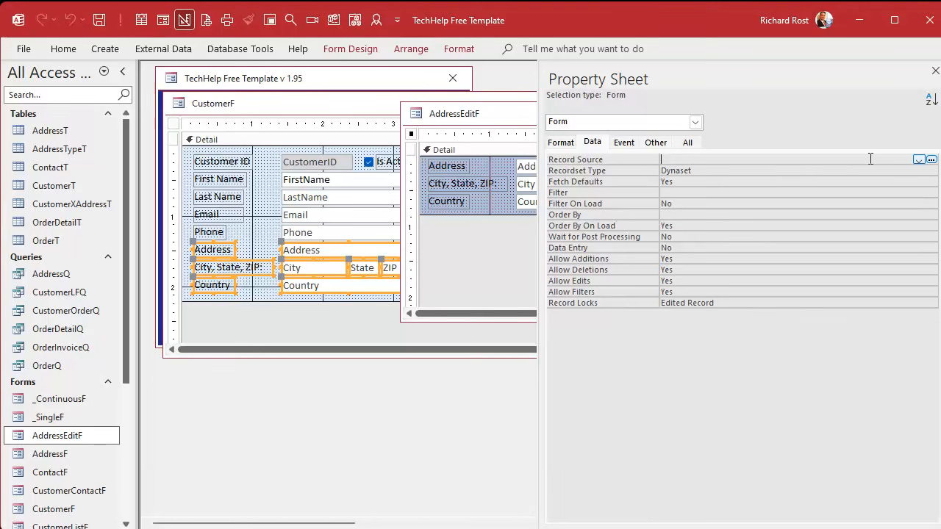
click(918, 162)
click(804, 182)
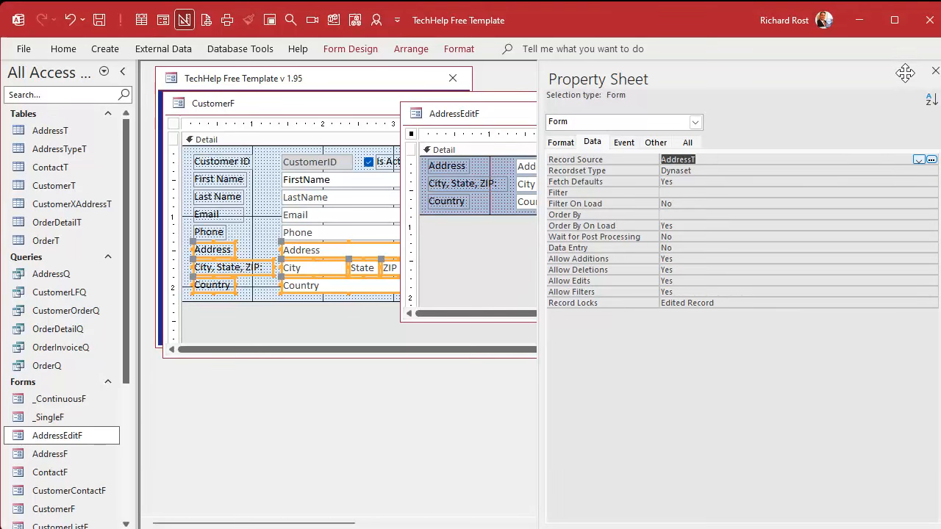
click(934, 67)
click(772, 111)
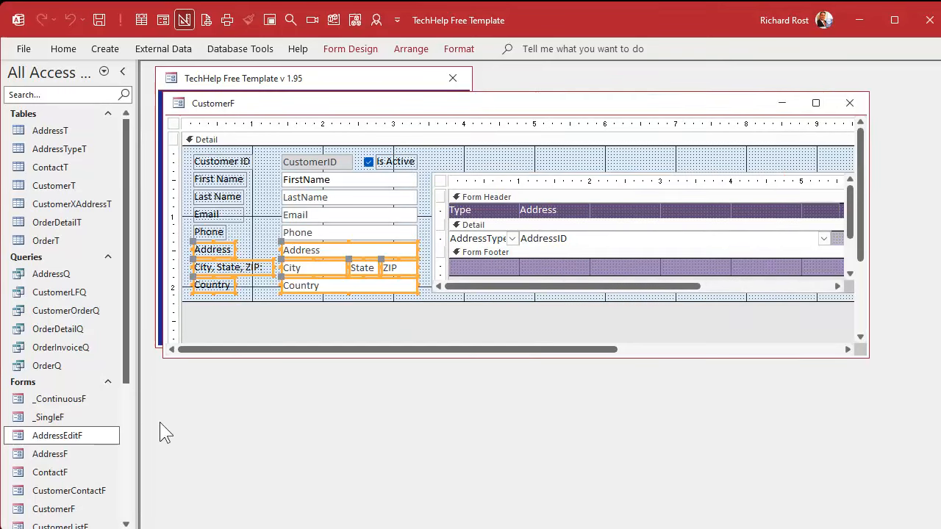
Open AddressEditF in Form View, browse through its address records to the blank new record, and close it
double_click(59, 436)
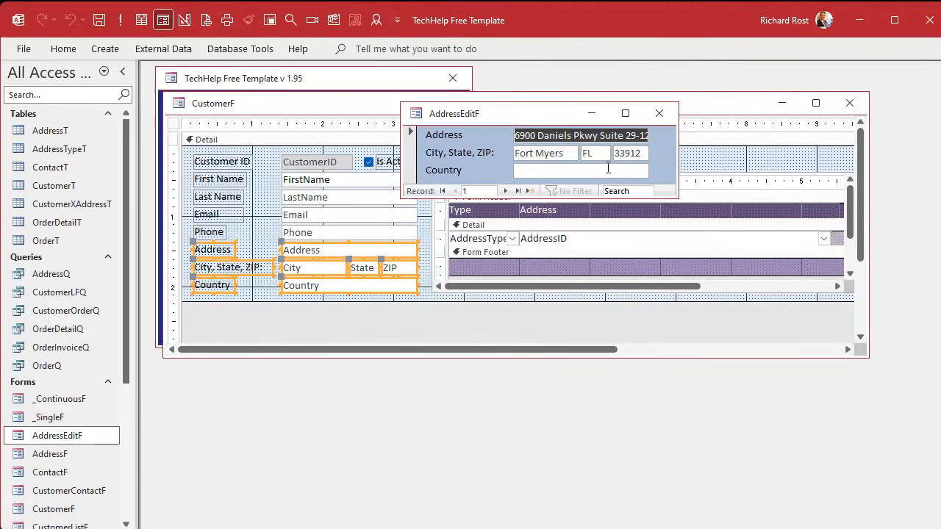
click(504, 190)
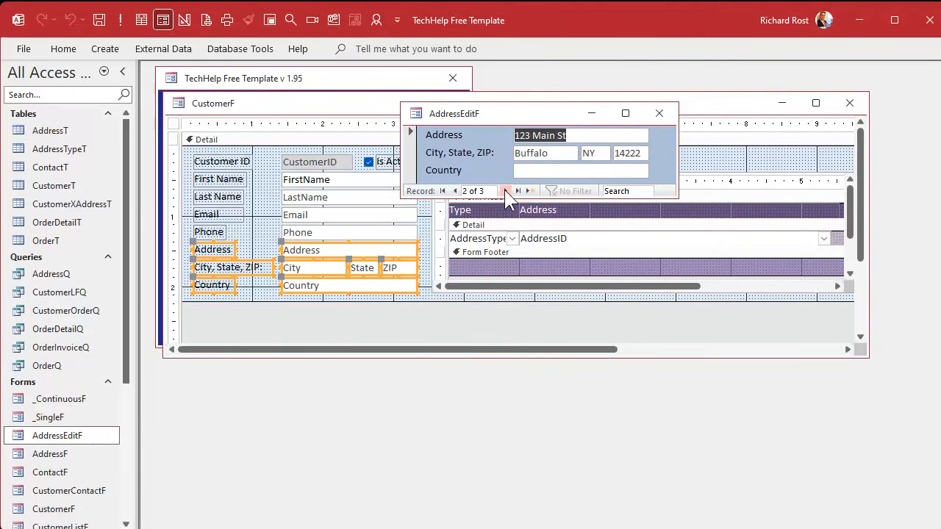
click(504, 190)
click(505, 190)
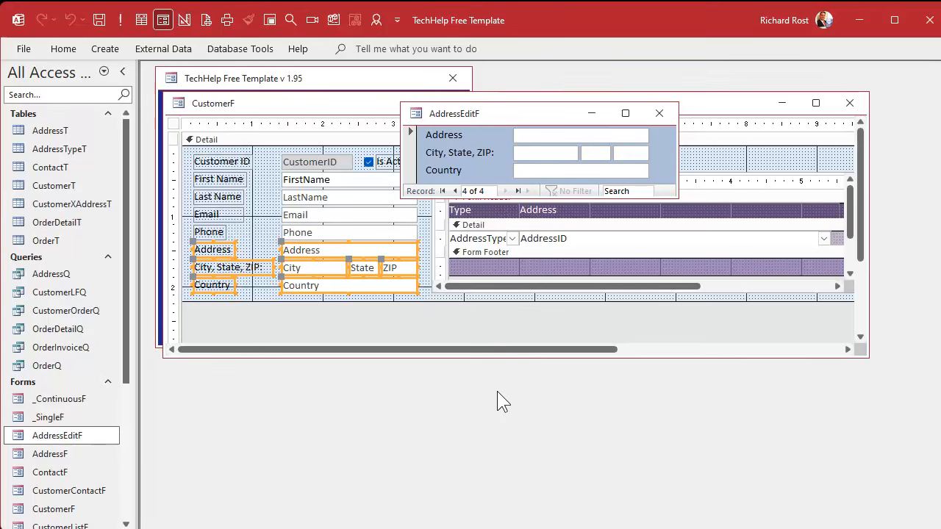
click(657, 118)
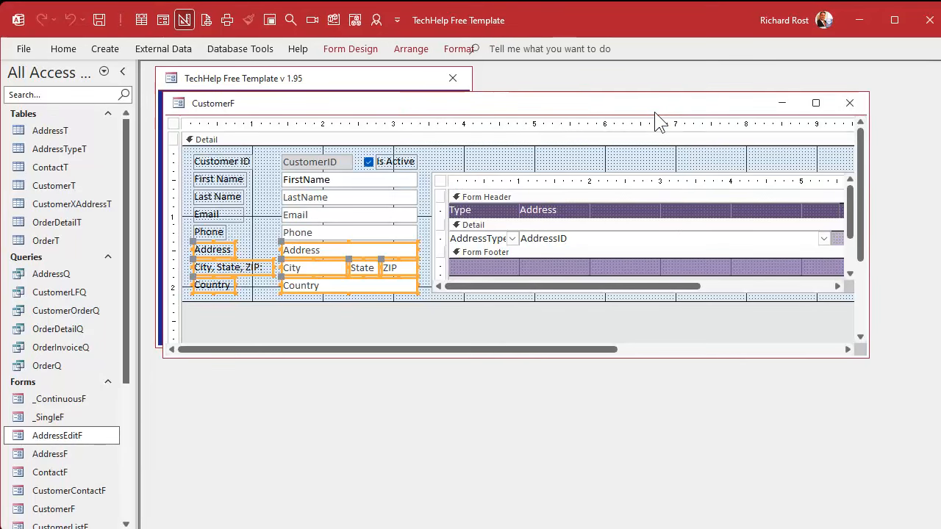
Close CustomerF, open AddressF in Design View, and name its AddressID combo box AddressCombo
click(850, 102)
right_click(59, 454)
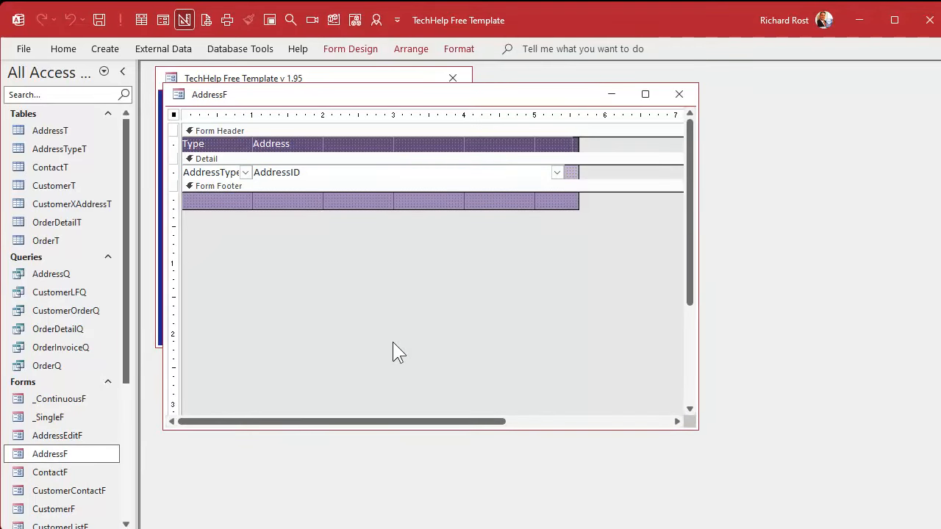
double_click(303, 171)
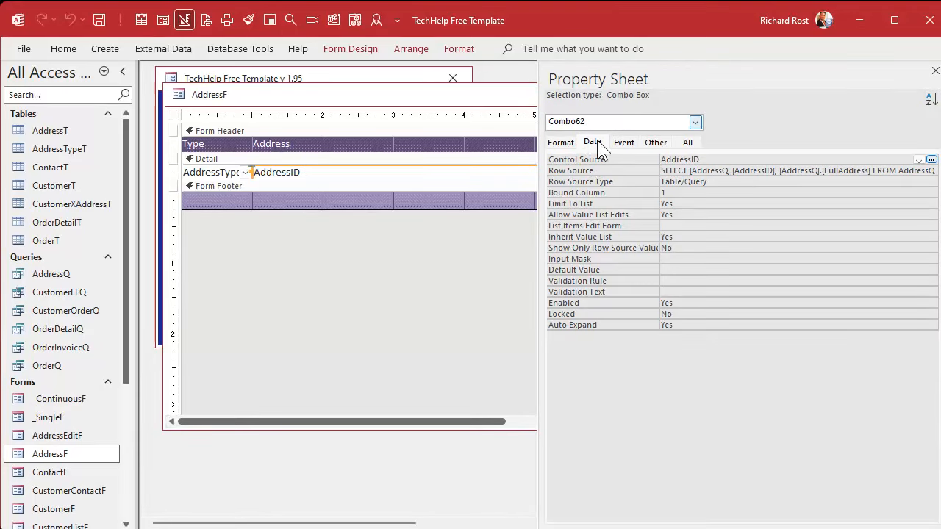
click(688, 142)
double_click(703, 159)
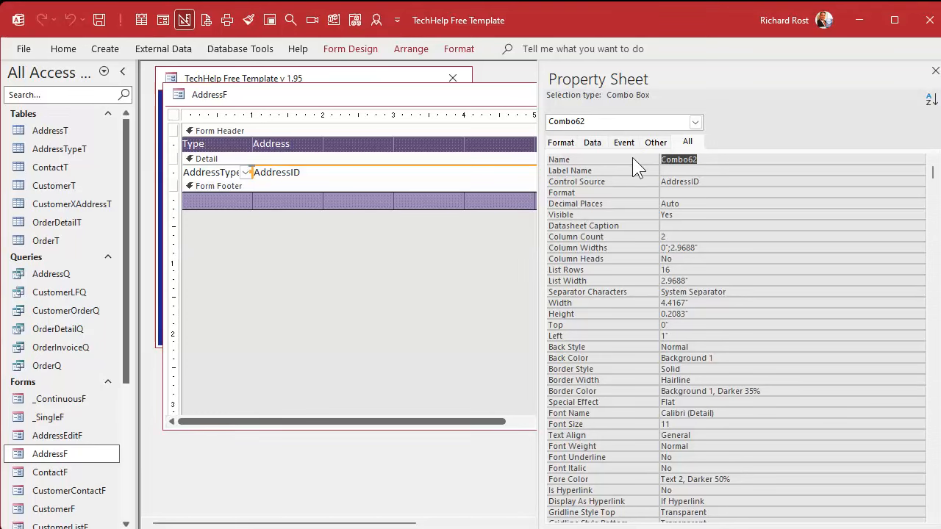
text(AddressCombo)
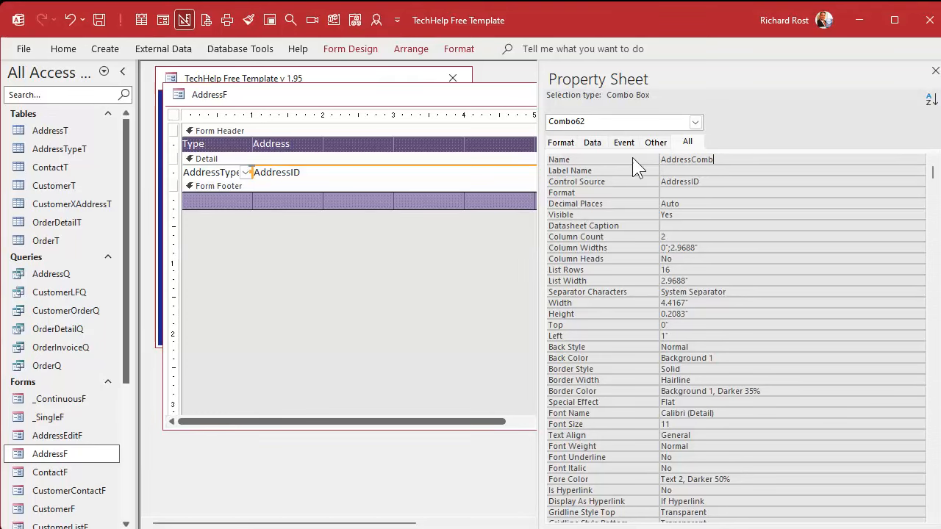
key(Return)
Set AddressCombo's List Items Edit Form property to AddressEditF and close AddressF
click(594, 145)
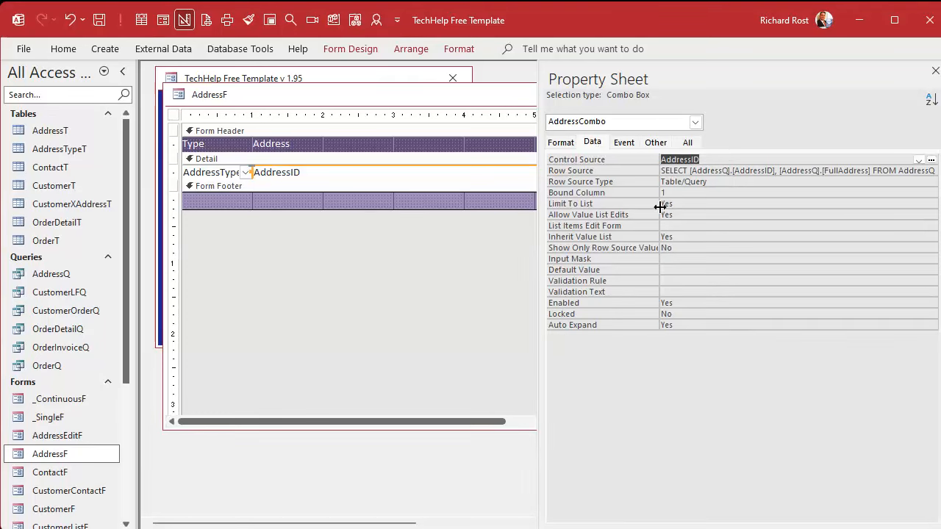
click(683, 205)
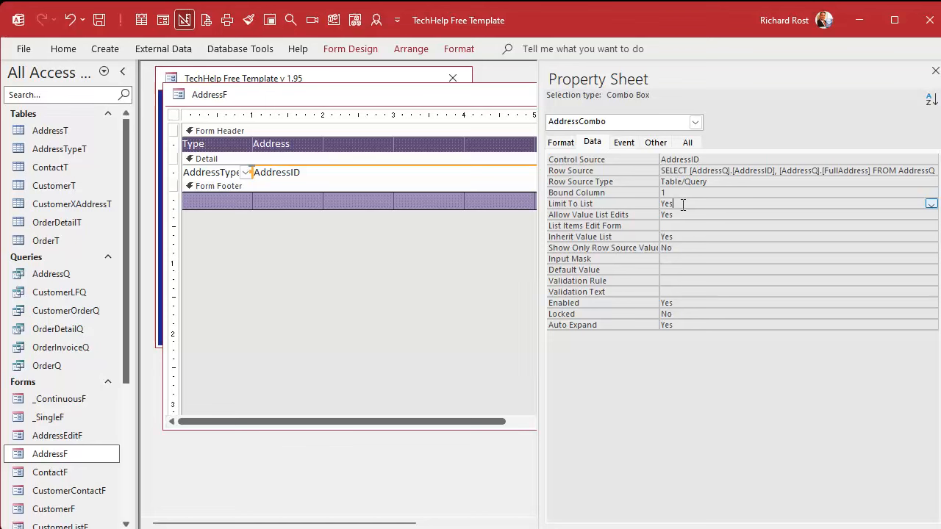
click(687, 214)
click(694, 225)
click(930, 226)
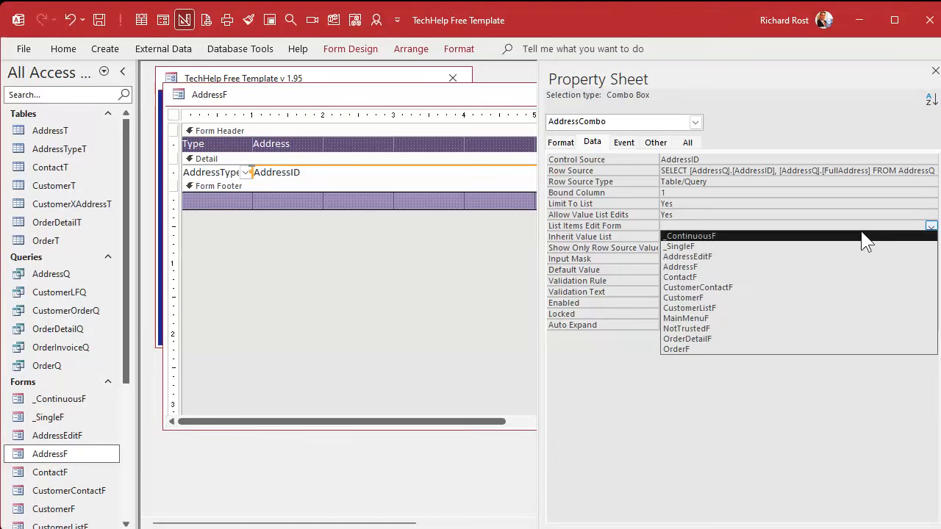
click(804, 258)
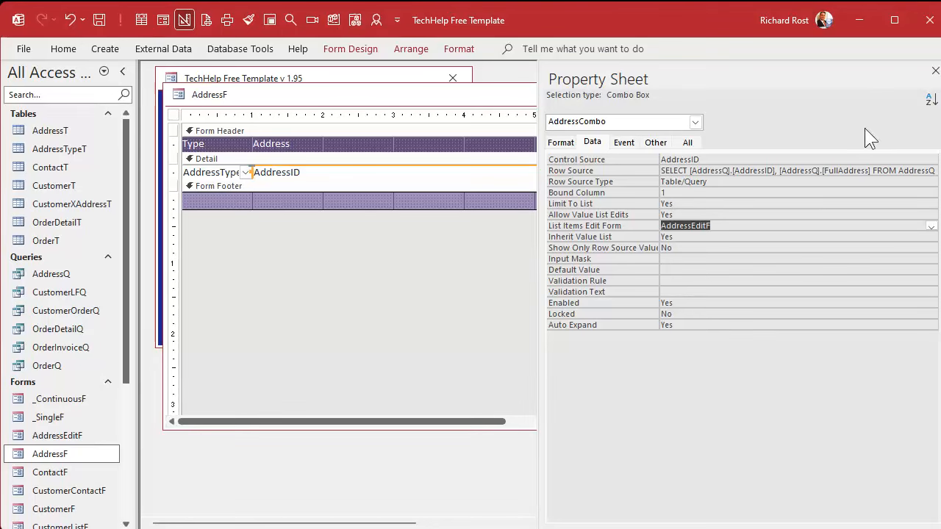
click(935, 70)
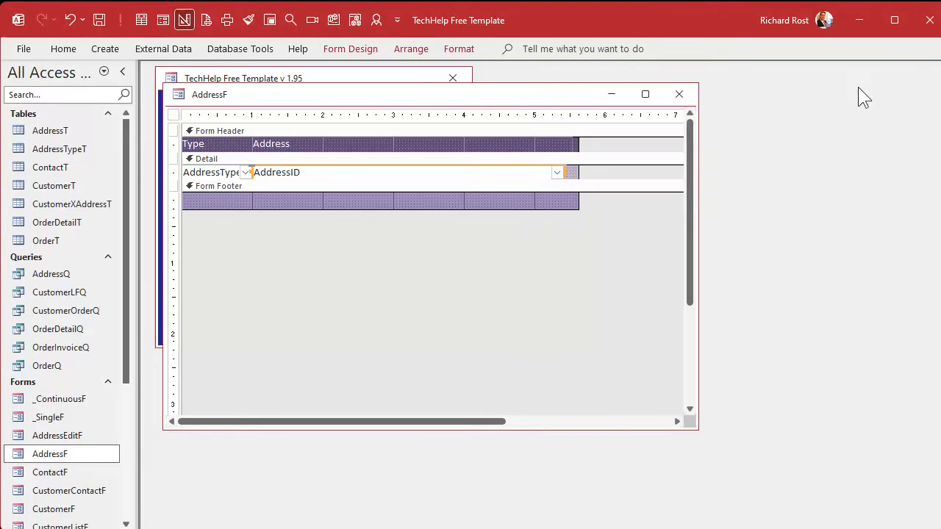
click(680, 94)
In the Customer Form's second record, start a new address row with a street number and open the list items edit form
click(242, 190)
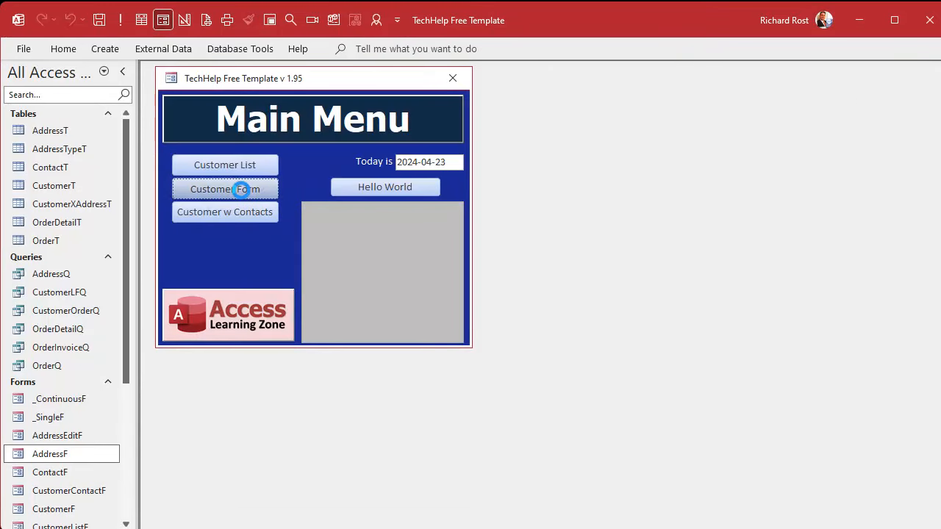
click(268, 278)
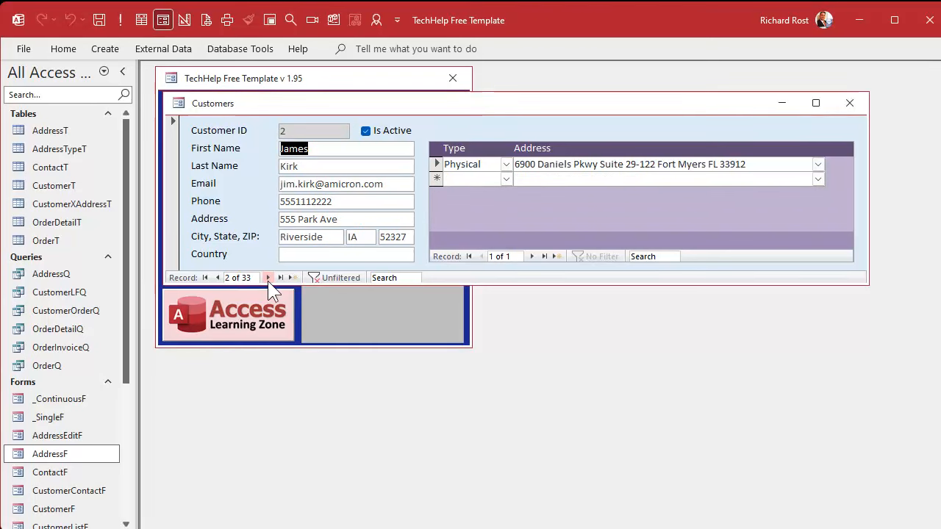
click(541, 208)
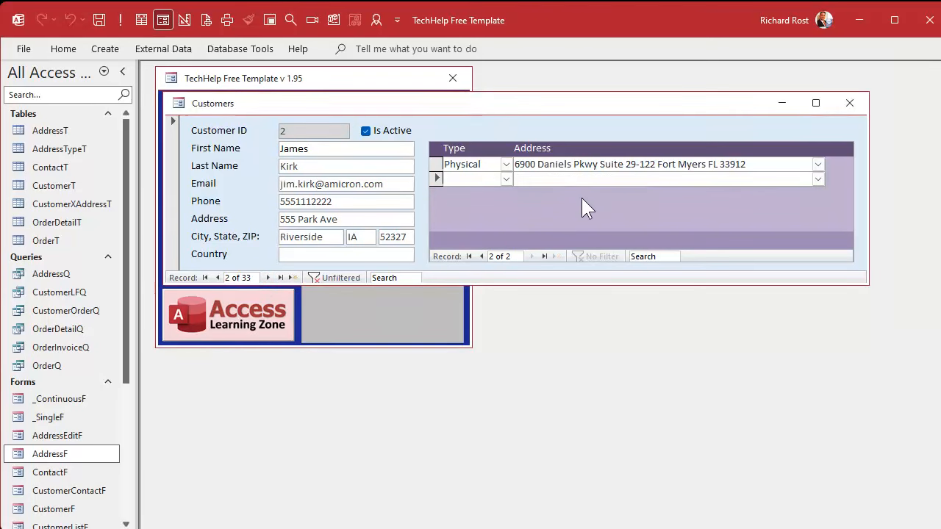
text(101)
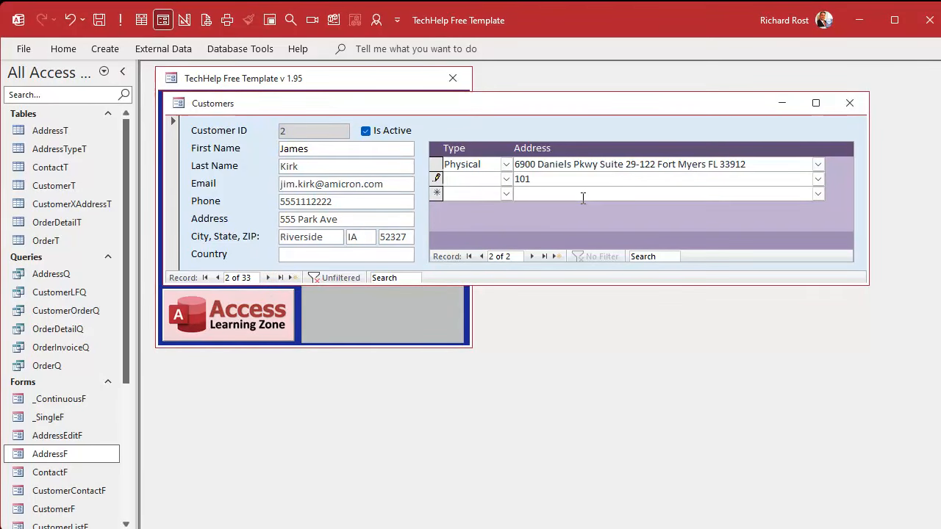
click(818, 177)
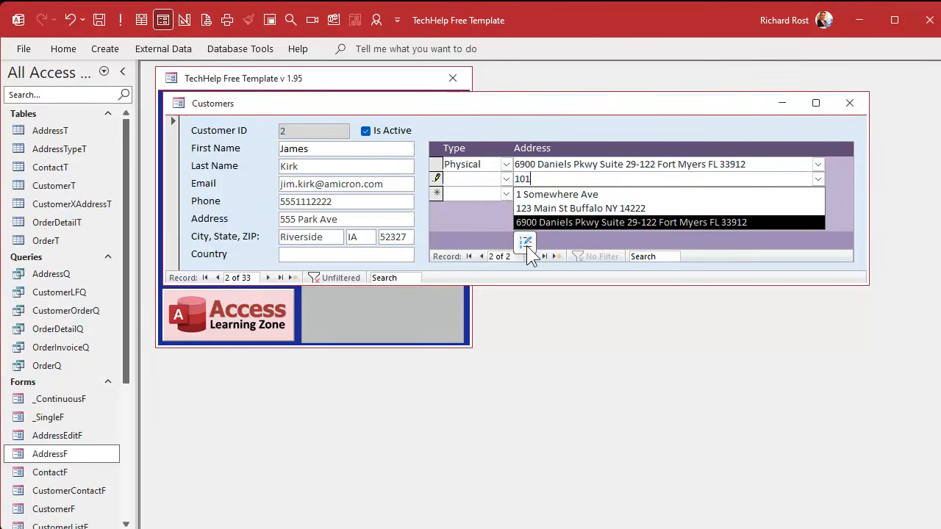
click(526, 243)
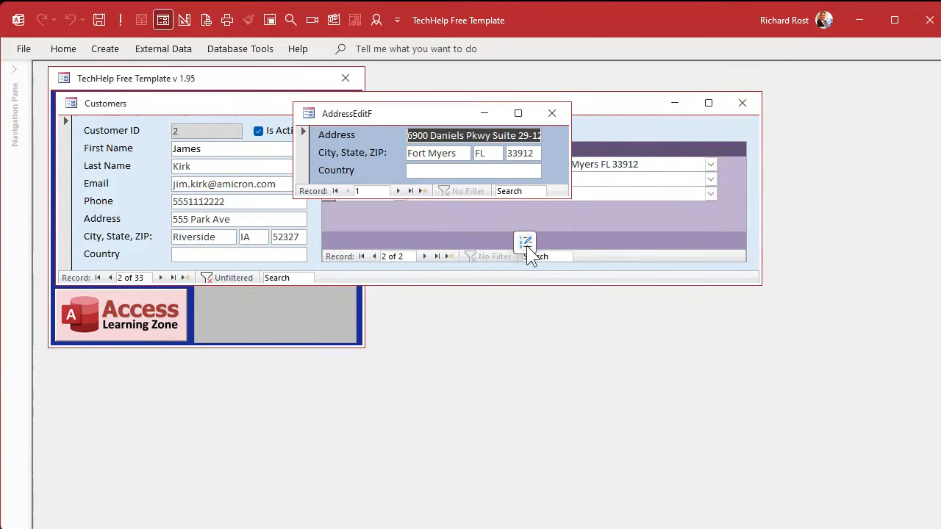
Add a new record in AddressEditF with a sample street address, city, state and ZIP, and close the form
click(422, 192)
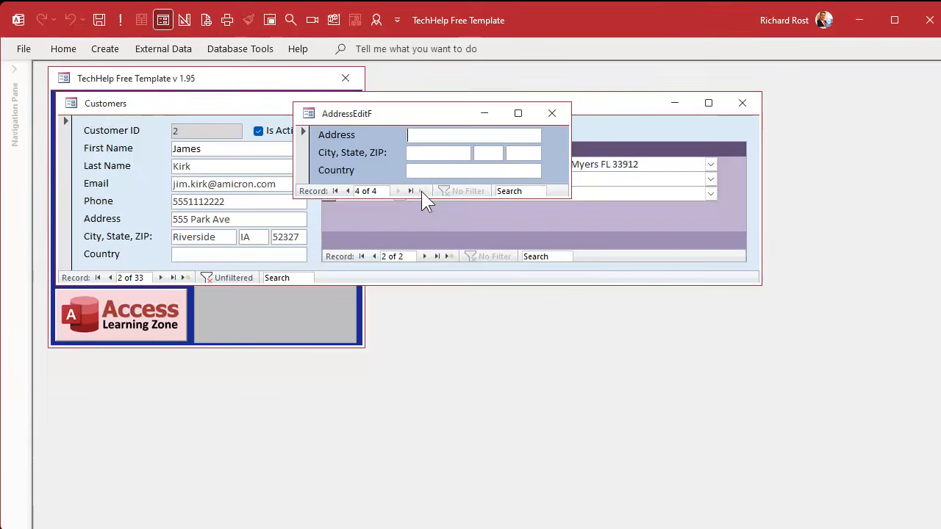
text(101 PO Bo)
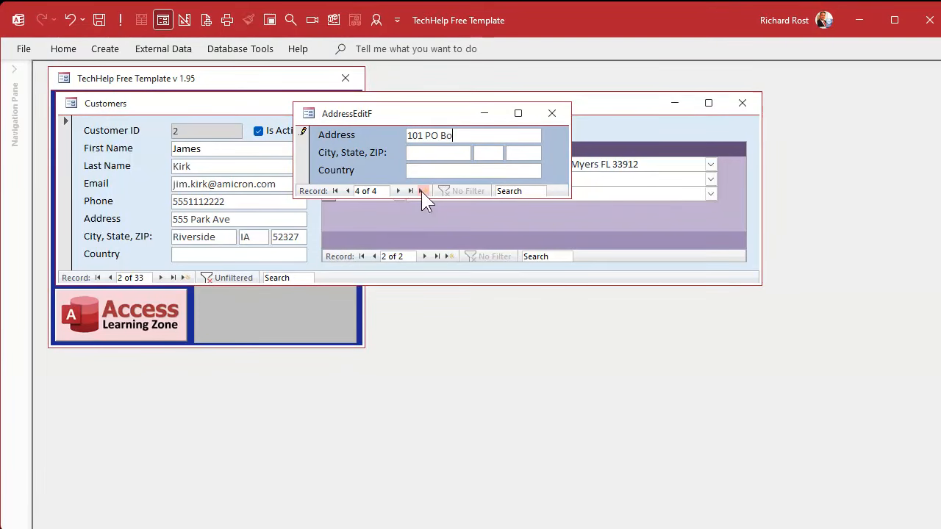
text(x Street)
key(Tab)
text(2)
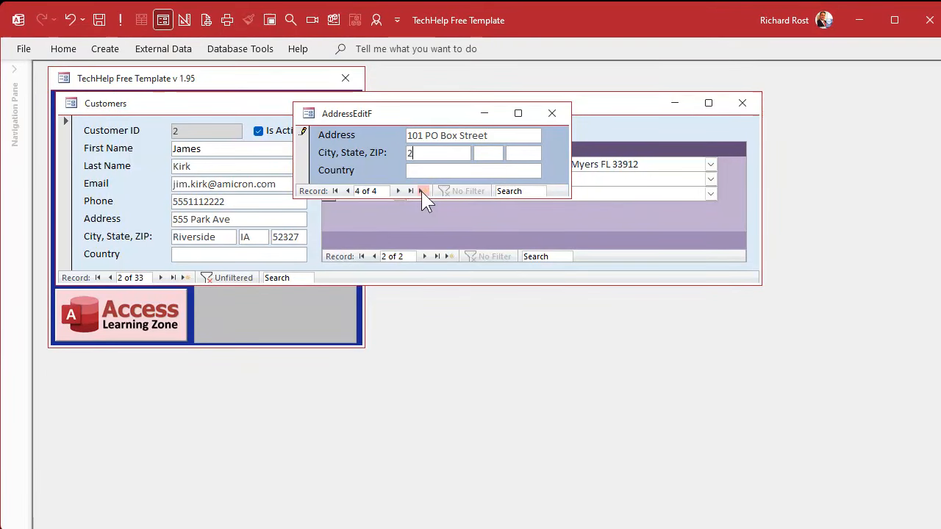
text(22)
key(BackSpace)
key(BackSpace)
key(BackSpace)
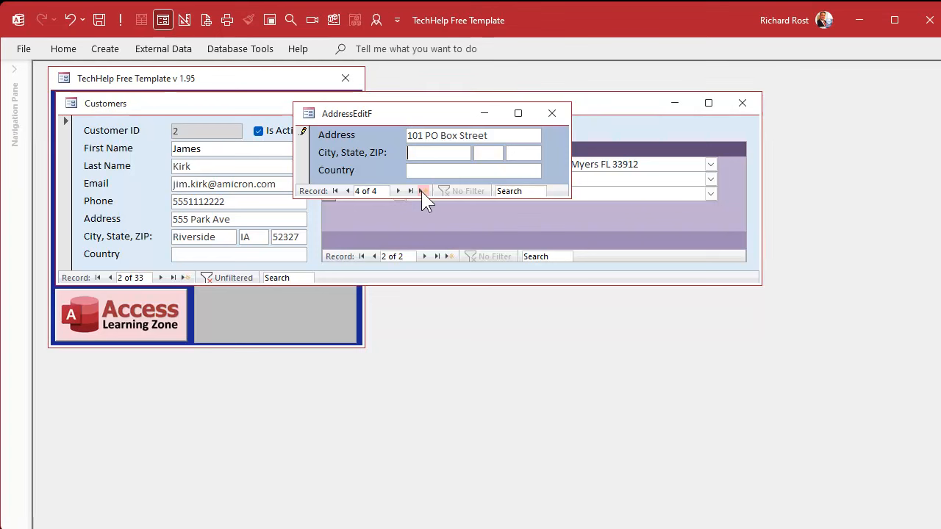
text(sssvile)
key(Tab)
text(TX)
key(Tab)
text(8181)
click(552, 114)
Pick the newly added address for the customer's second address row and set its type to PO Box
click(817, 180)
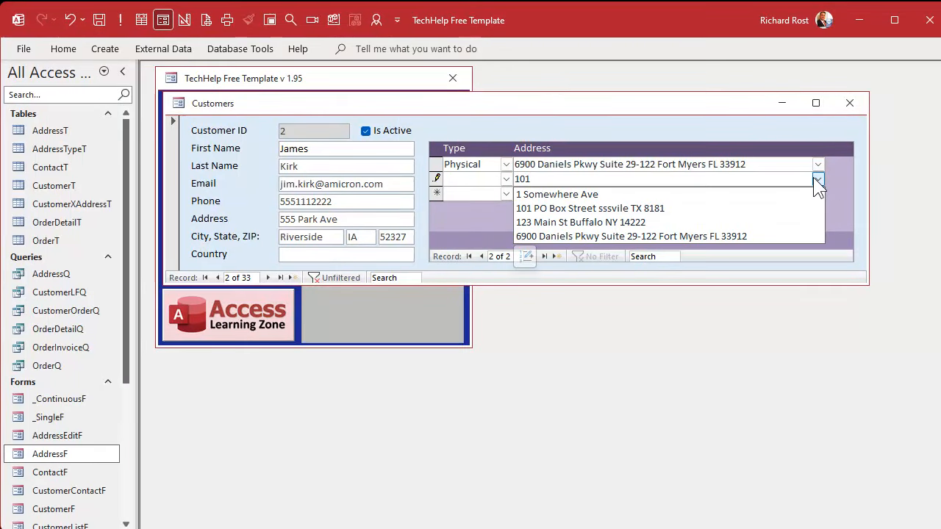
click(654, 208)
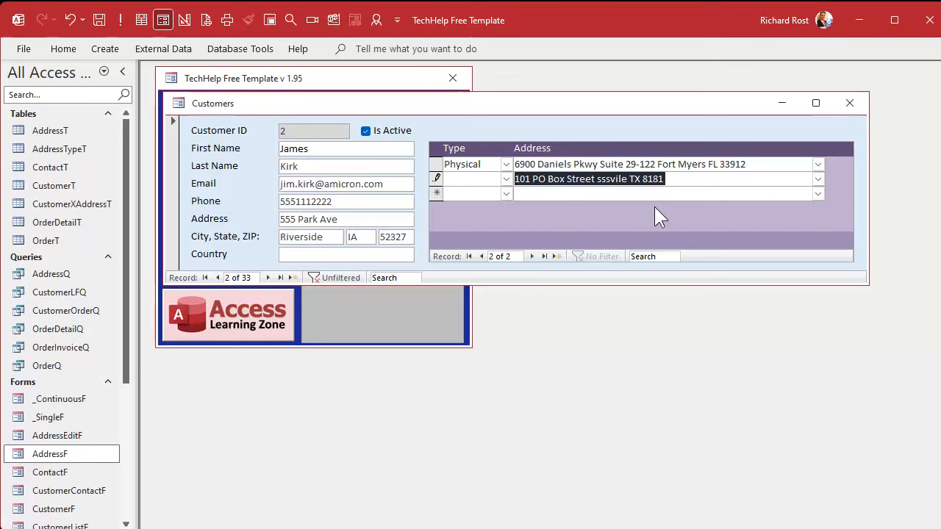
key(Tab)
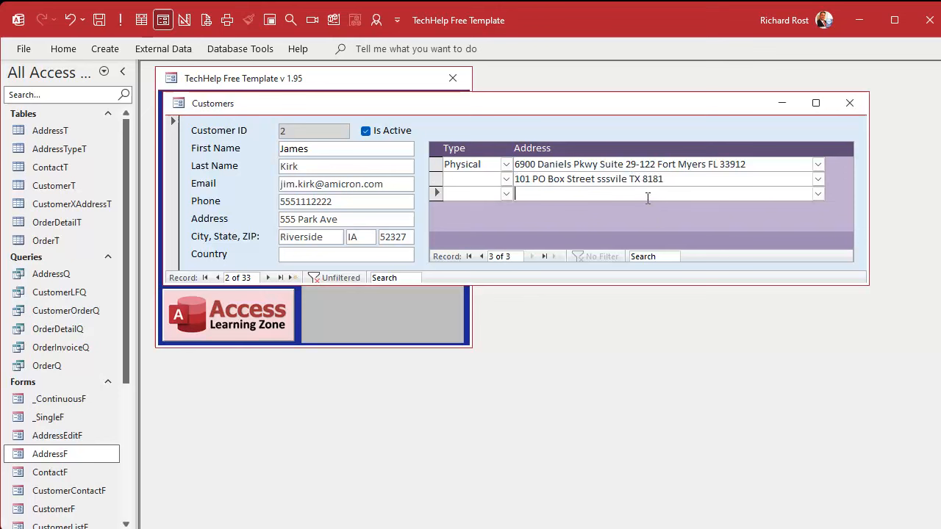
click(506, 178)
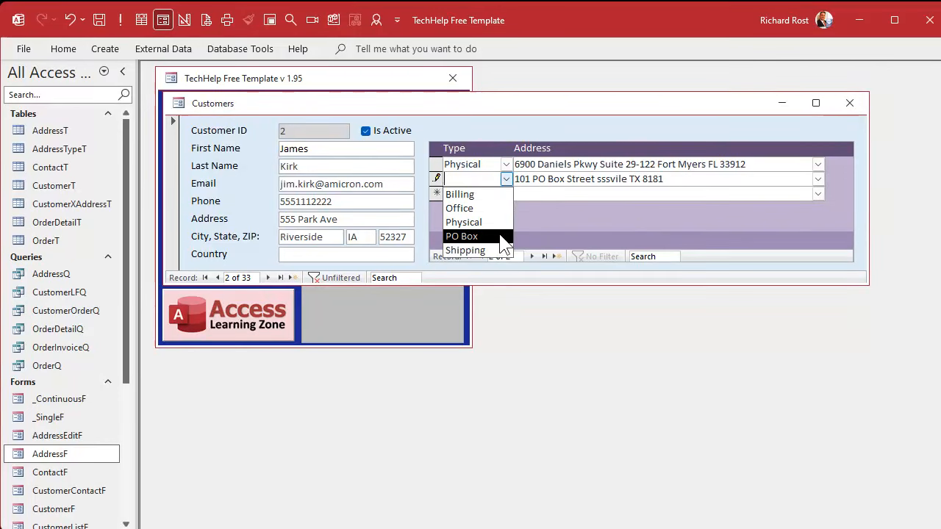
click(504, 236)
Enter an unlisted street address in the customer's third address row and agree to edit the list items
click(632, 191)
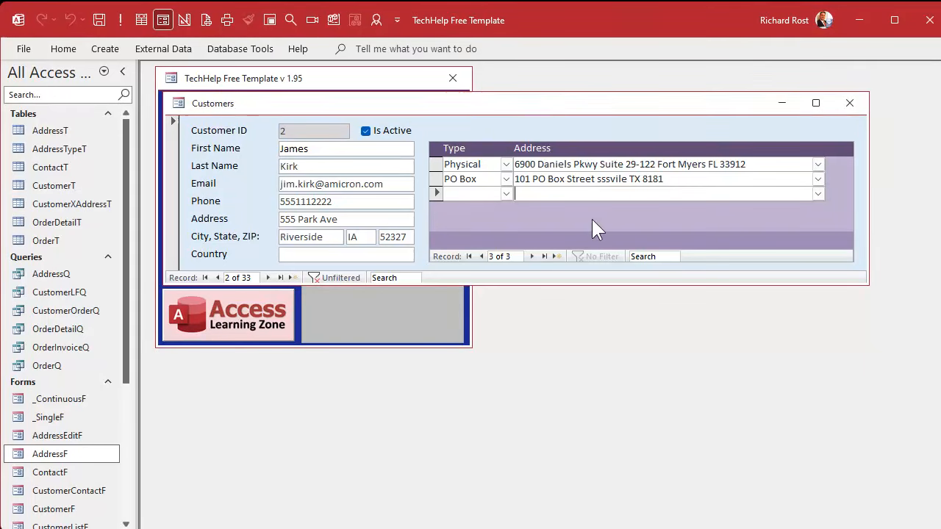
text(255 )
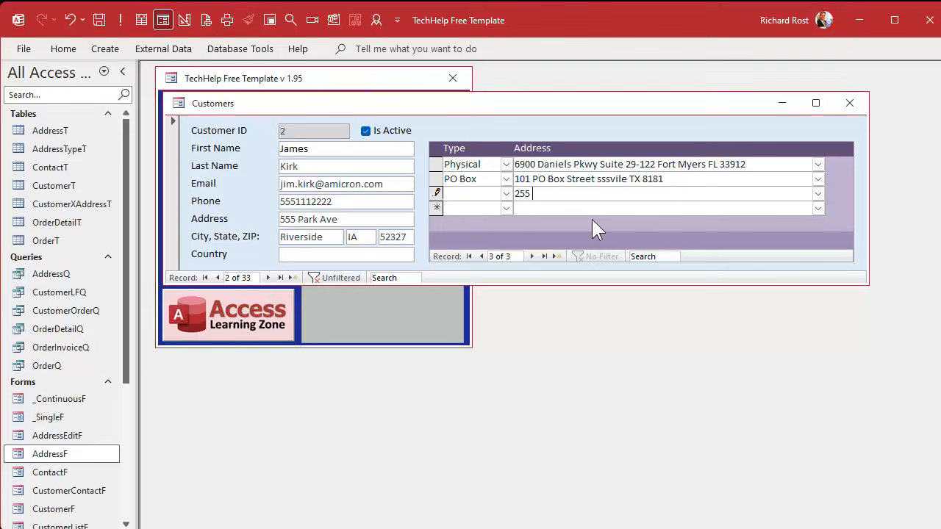
text(North)
key(Tab)
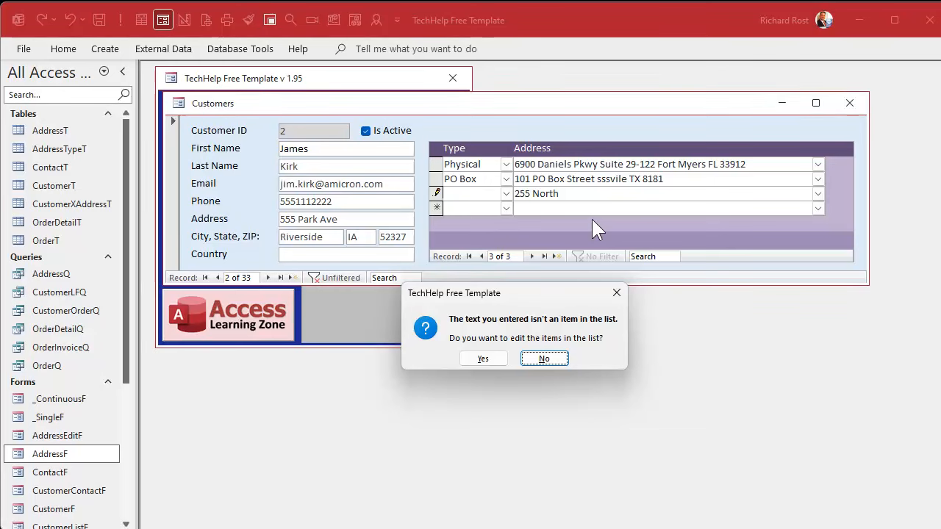
click(483, 359)
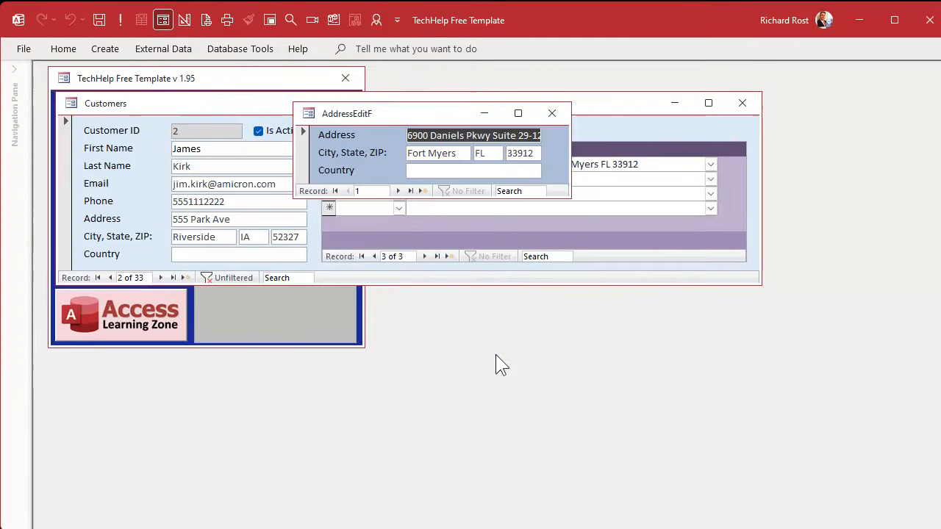
Add another AddressEditF record with the unlisted street address plus placeholder city and state values, and close the form
click(421, 191)
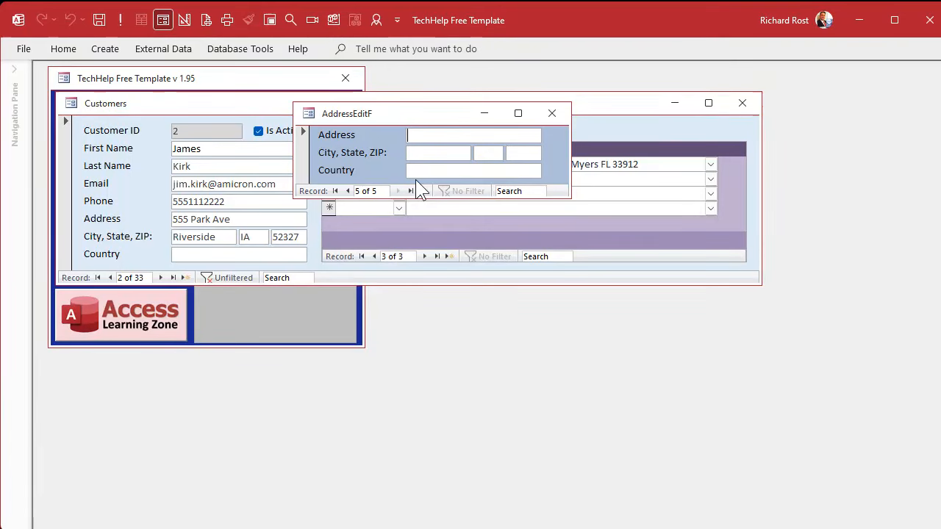
text(255 )
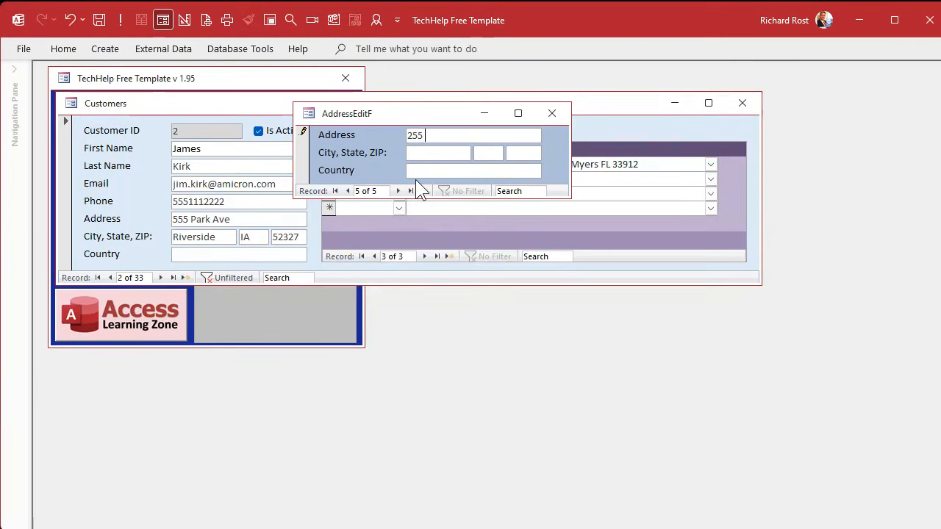
text(North)
key(Tab)
text(jsijdijdi)
key(Tab)
text(ji)
key(Tab)
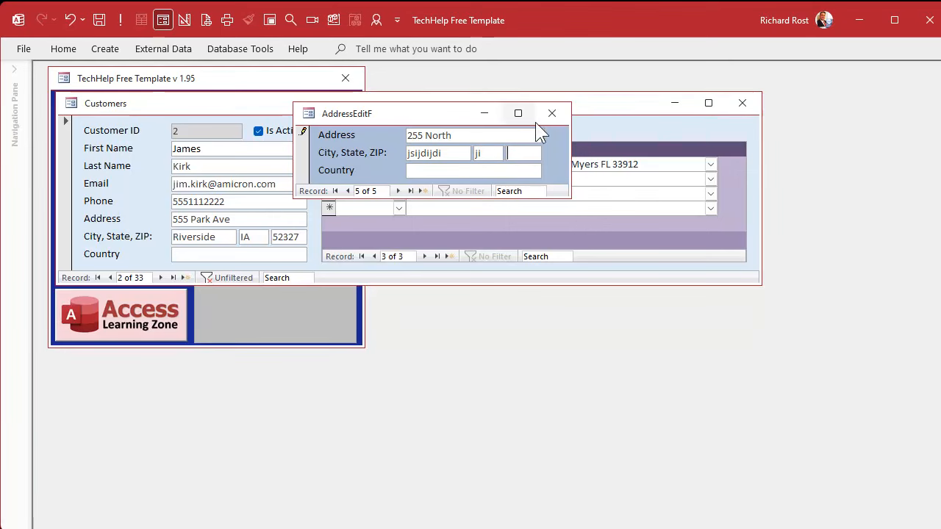
click(552, 113)
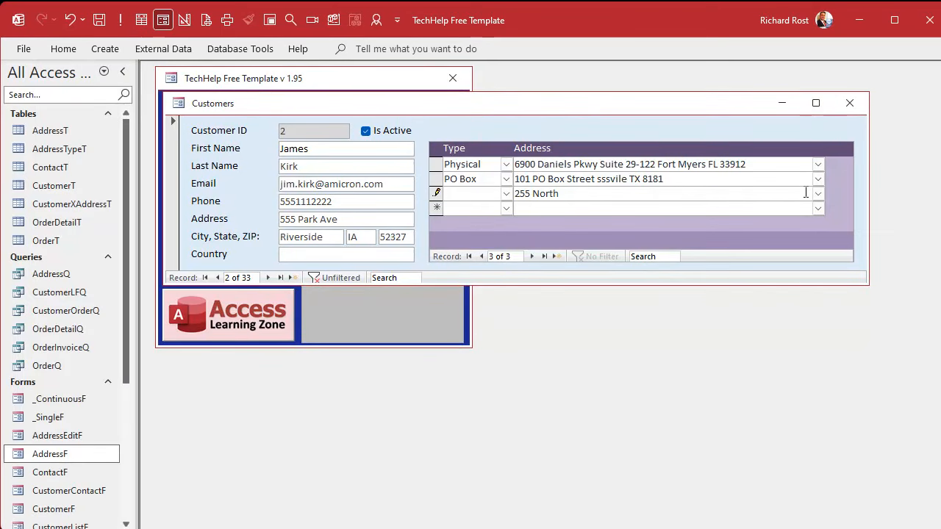
Pick the newly created address for the customer's third address row and save the row by moving to a blank one
click(814, 194)
click(638, 250)
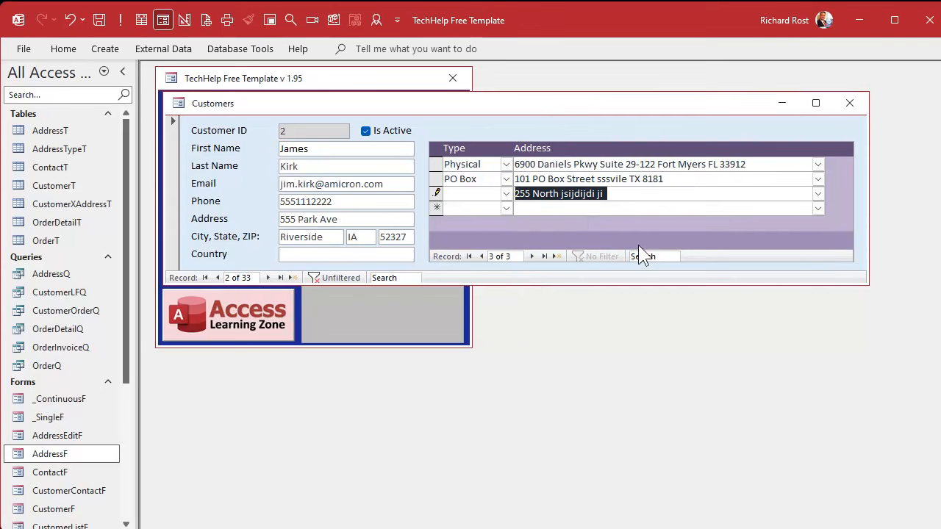
click(595, 210)
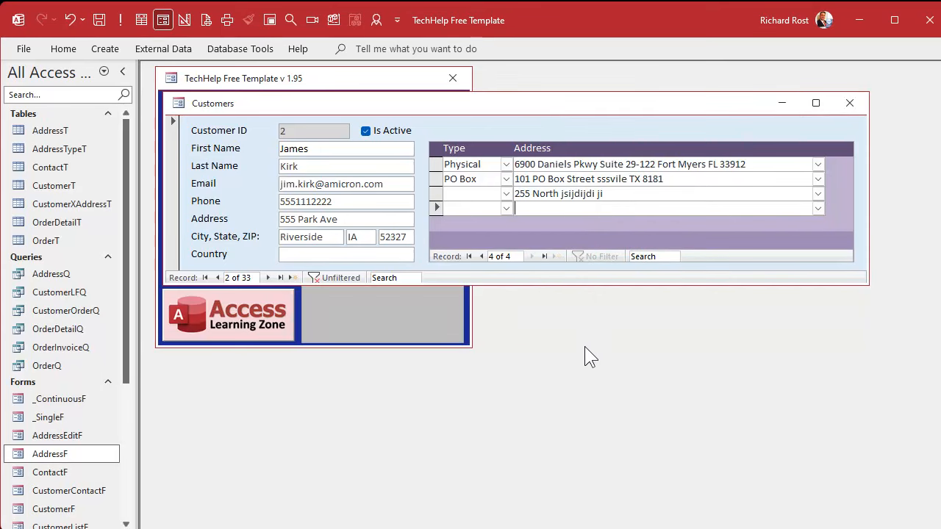
Enter the same new address in the first address row of the third customer record
click(268, 277)
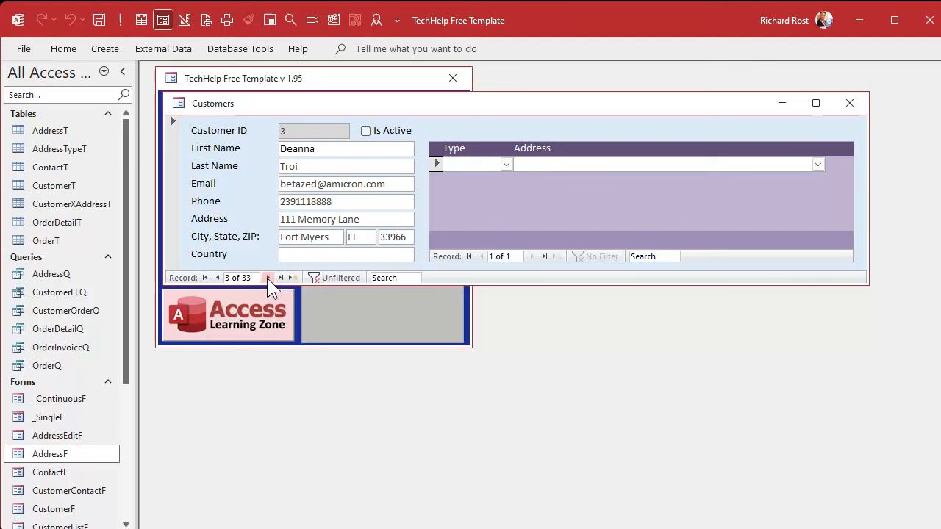
text(255 North jsijdjdji ji)
key(Tab)
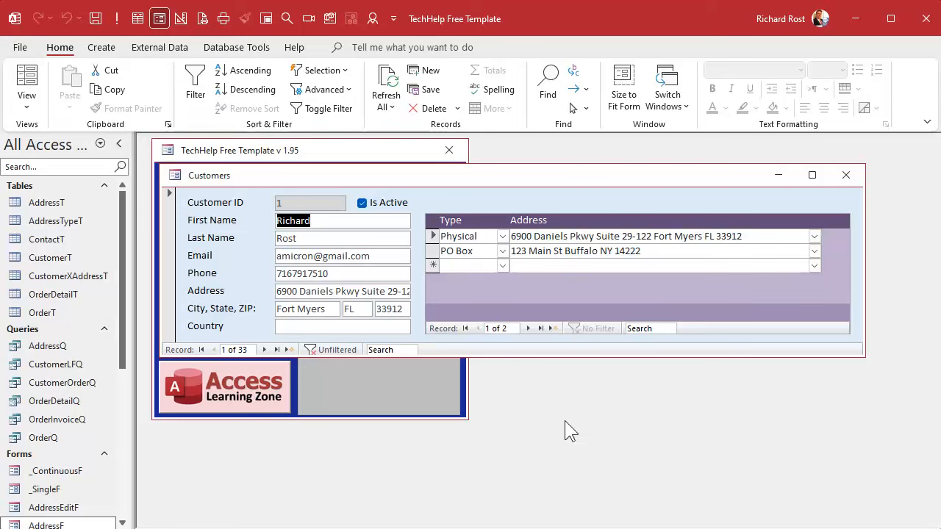
View the list of addresses offered for the first customer's PO Box row
click(543, 267)
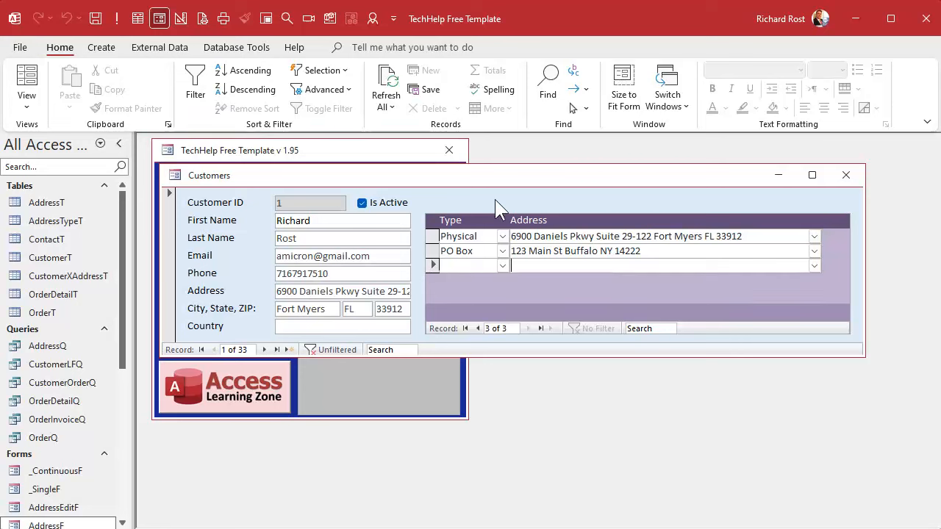
click(813, 251)
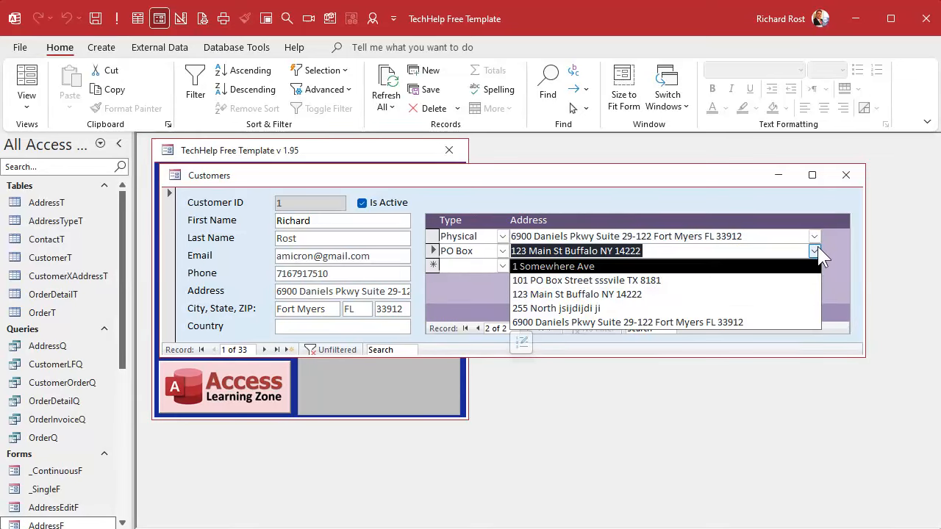
click(816, 250)
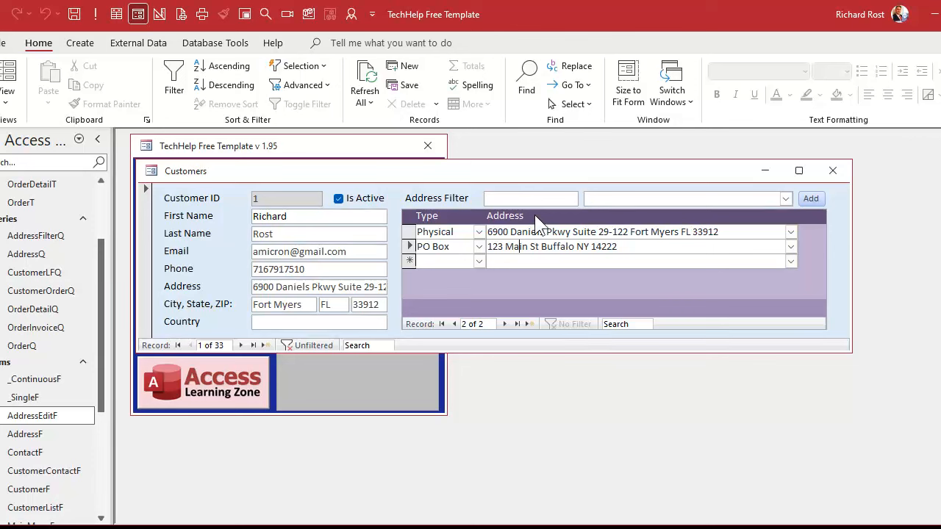
Test the Address Filter on the first customer record with FL and with 1422
click(520, 197)
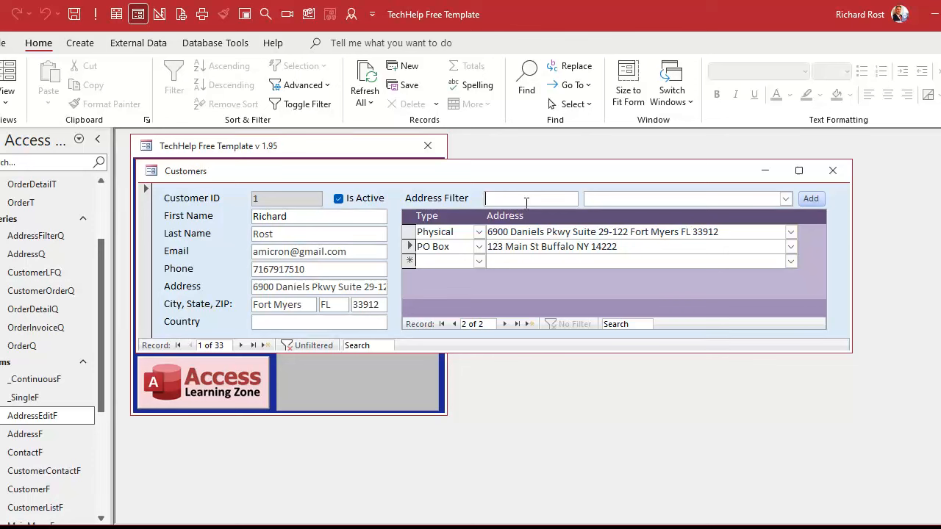
text(FL)
key(Tab)
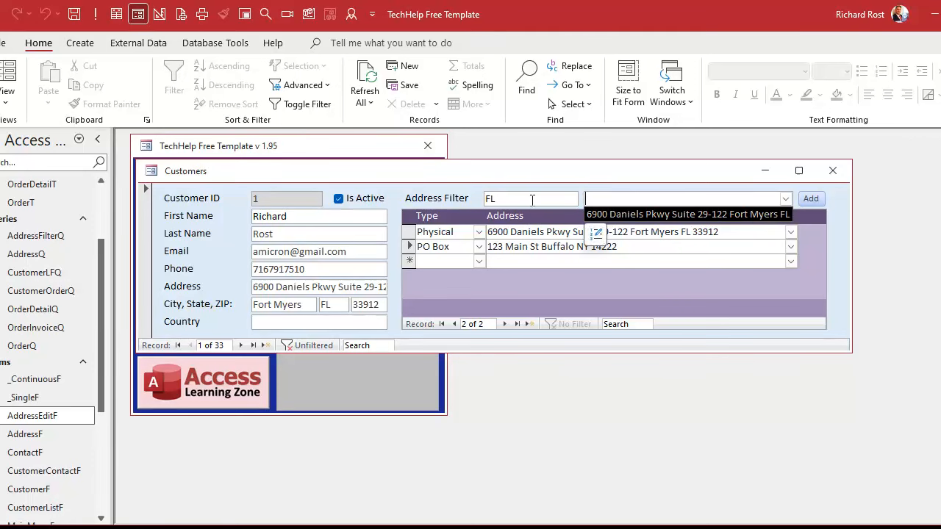
click(466, 199)
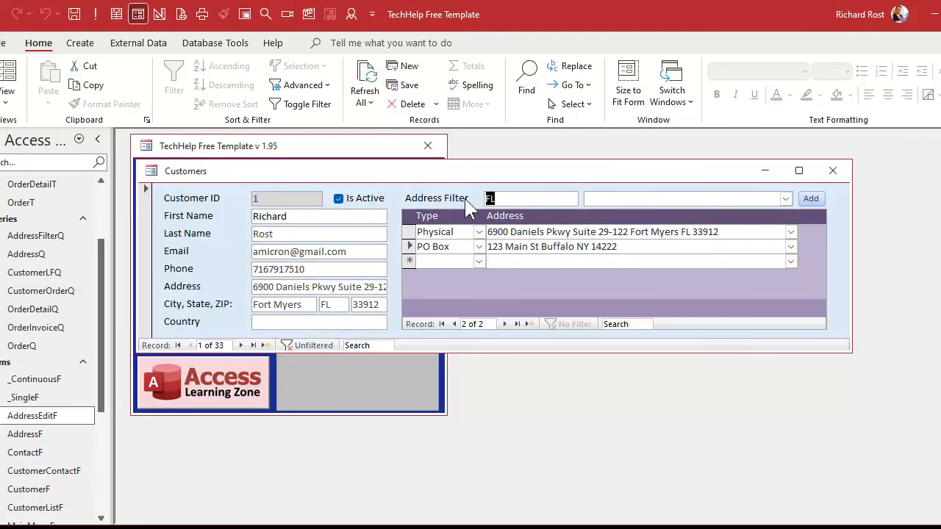
text(1422)
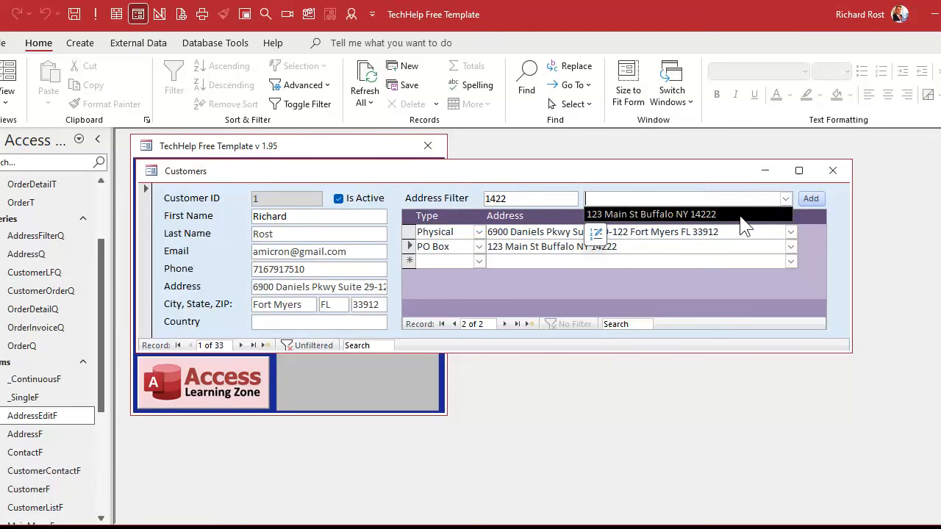
click(516, 262)
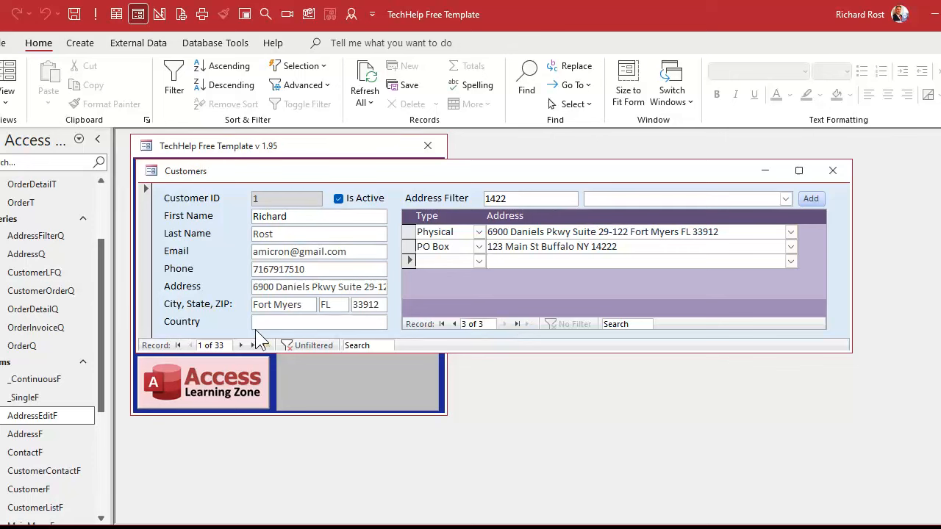
On the fifth customer record, filter the addresses by Buffalo and add the matching address to the customer's address list
click(241, 345)
click(241, 345)
click(241, 345)
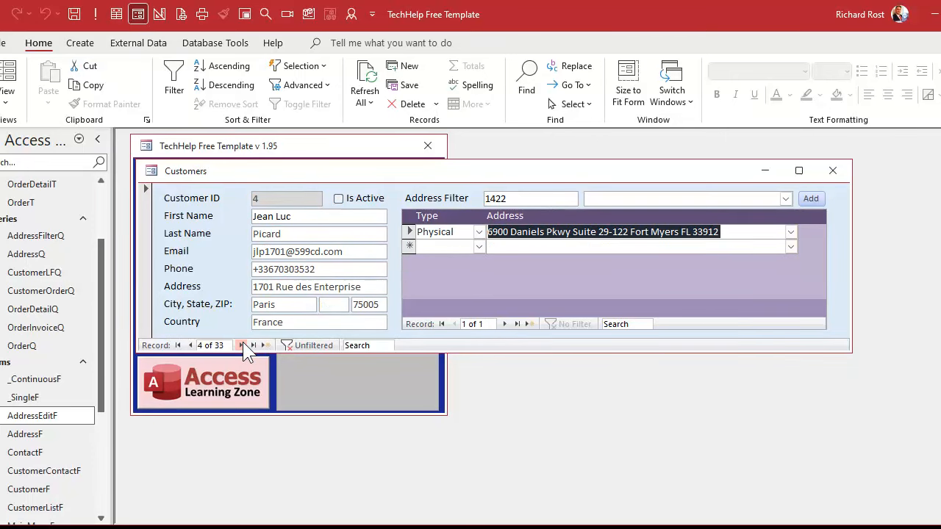
click(241, 345)
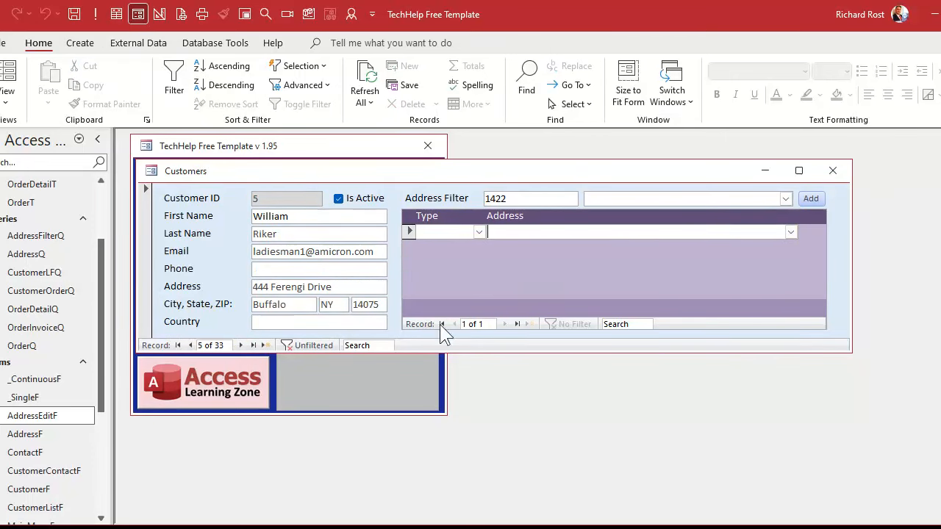
click(519, 194)
double_click(519, 193)
text(Buffalo)
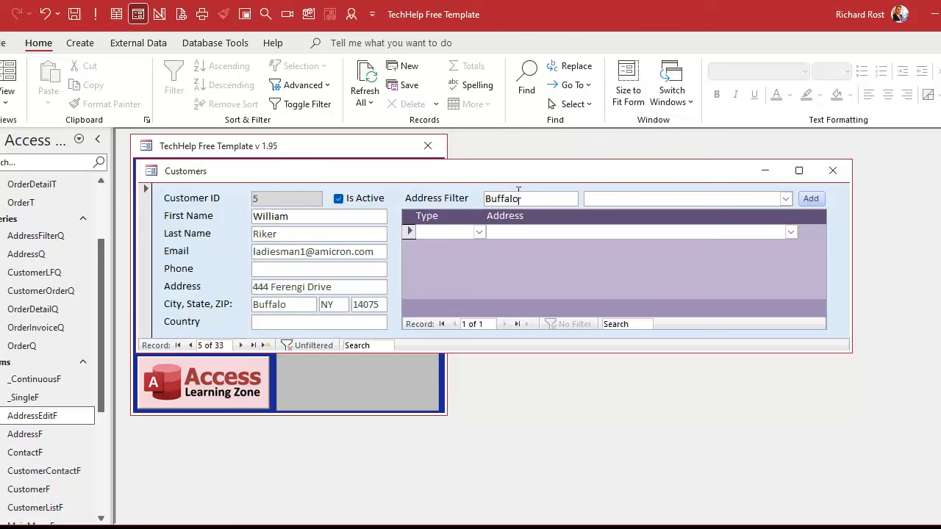
key(Tab)
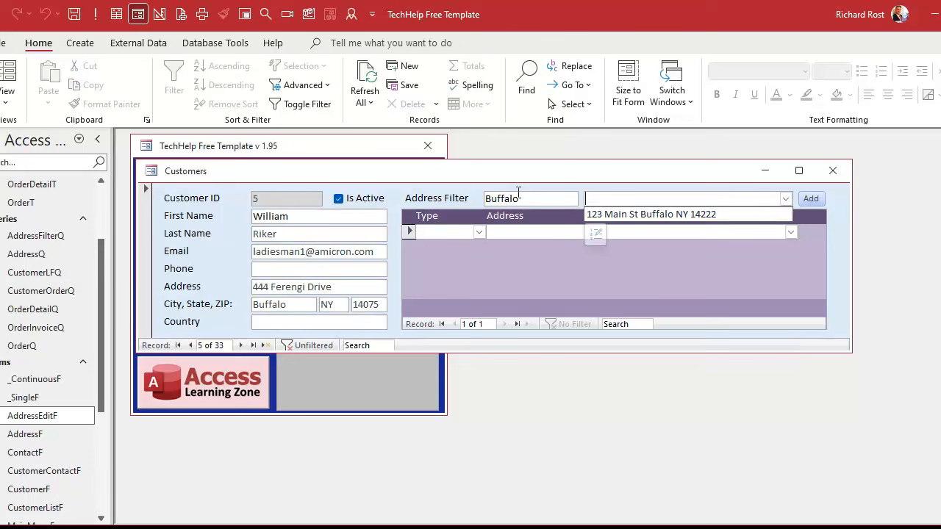
click(665, 215)
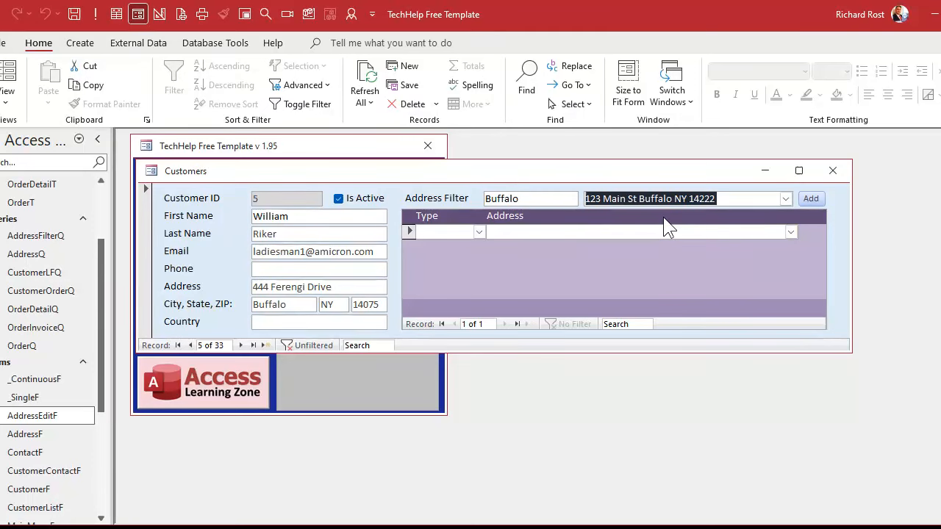
click(809, 198)
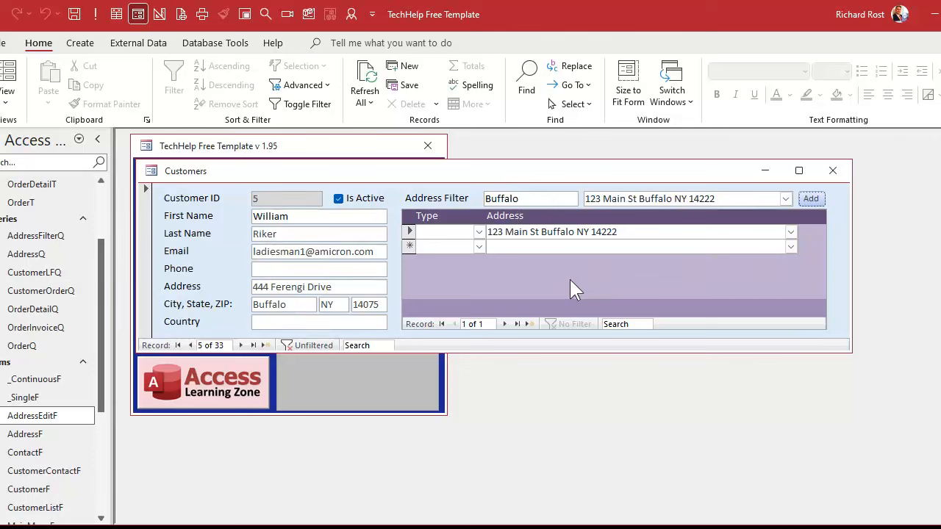